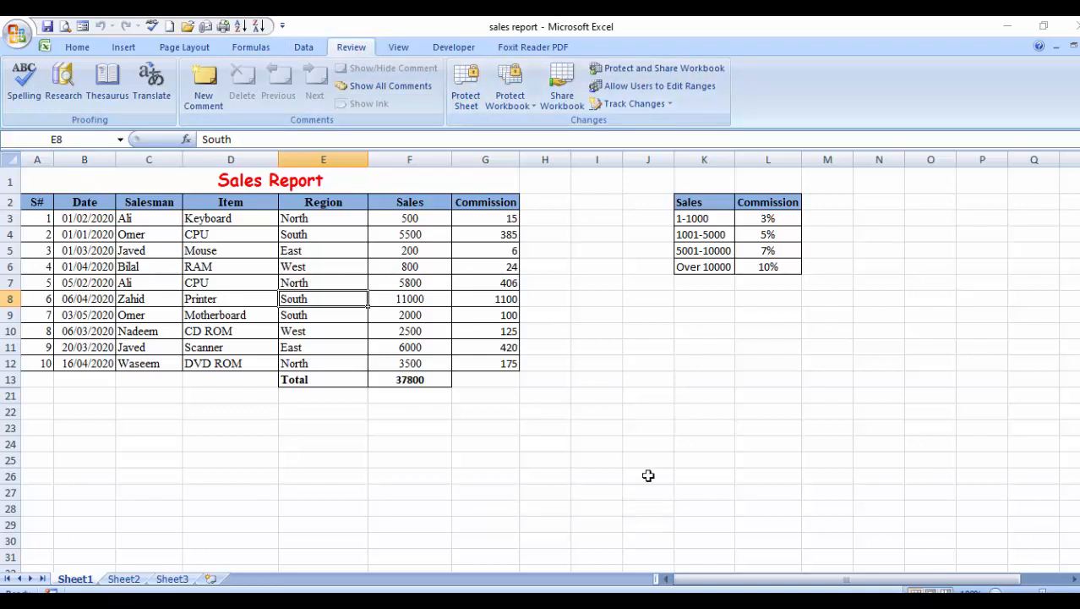
Open the Protect Sheet dialog for the Sales Report using the Alt, R, P, S shortcut.
key("alt")
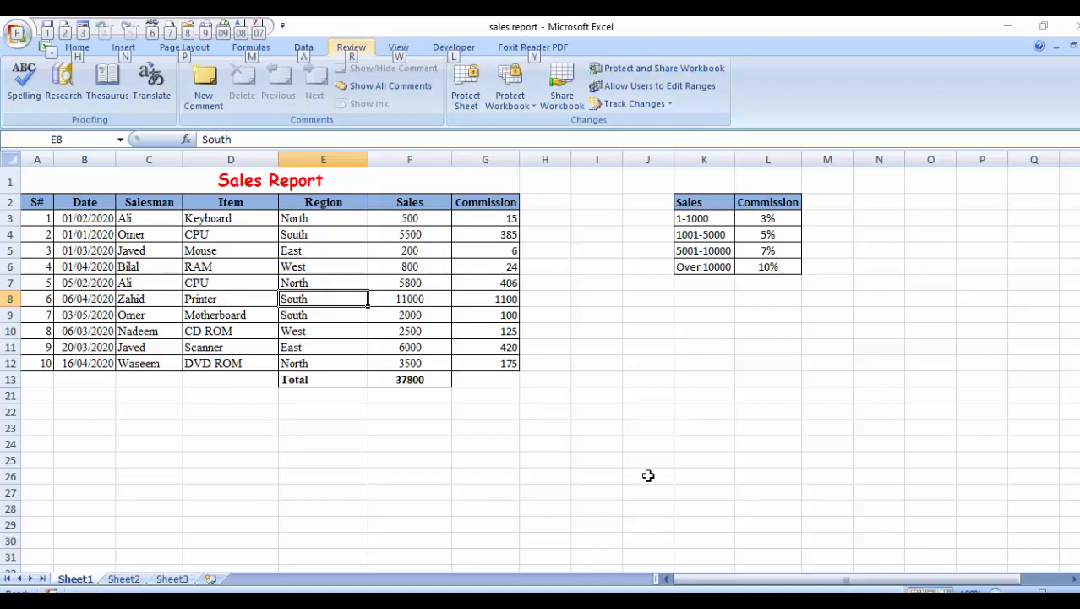
key("r")
key("p")
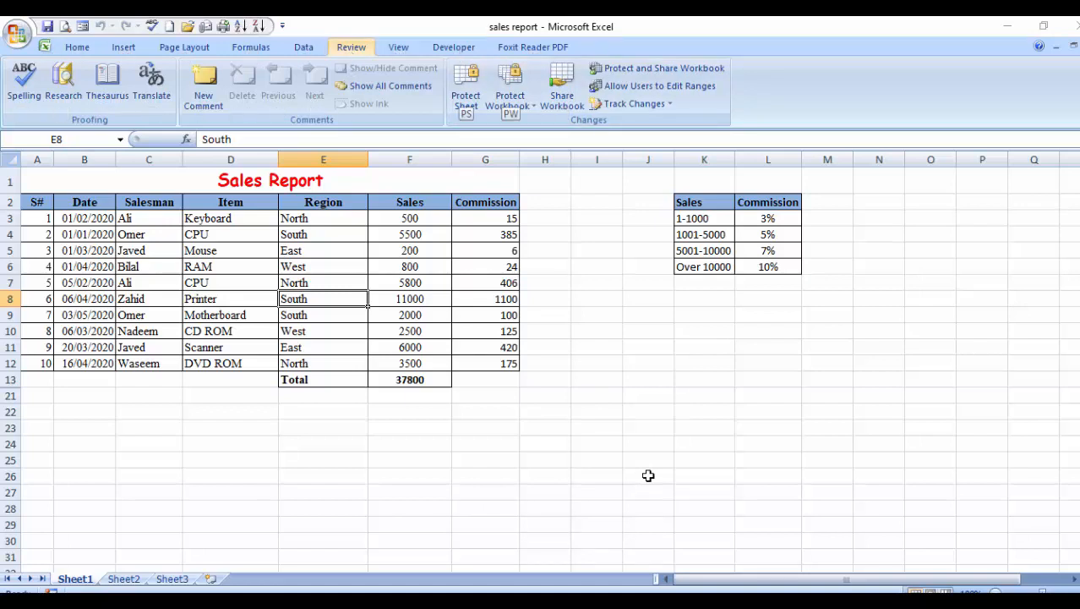
key("s")
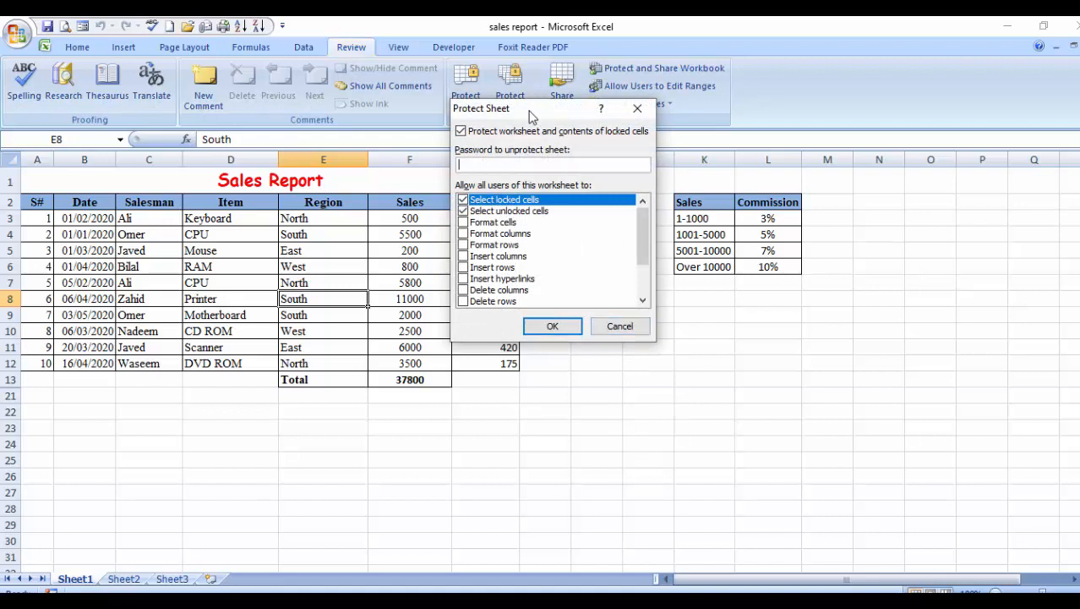
left_click_drag(545, 113, 707, 161)
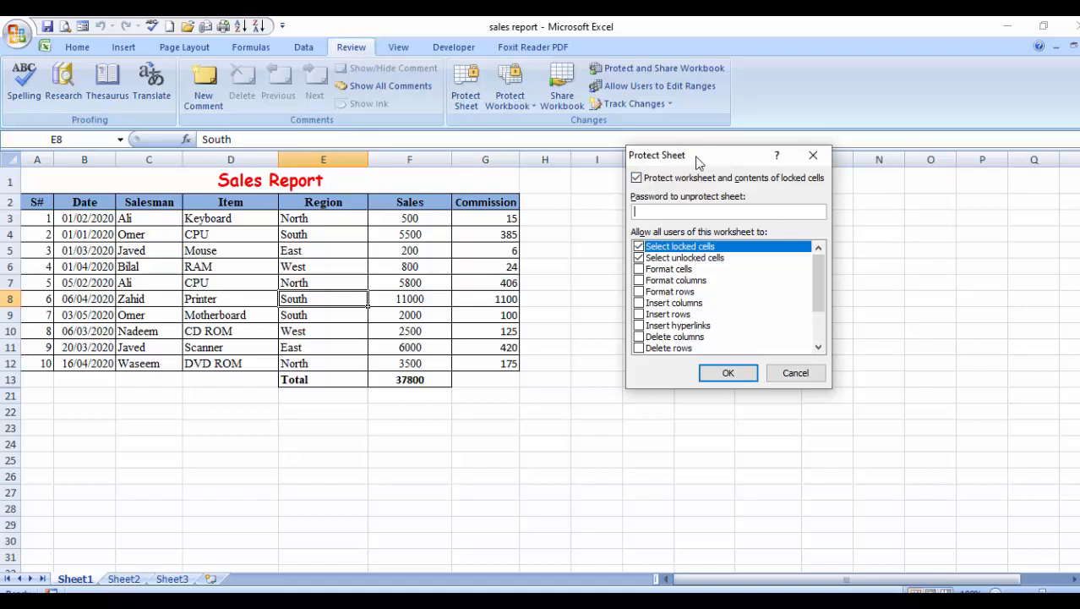
left_click_drag(699, 162, 649, 173)
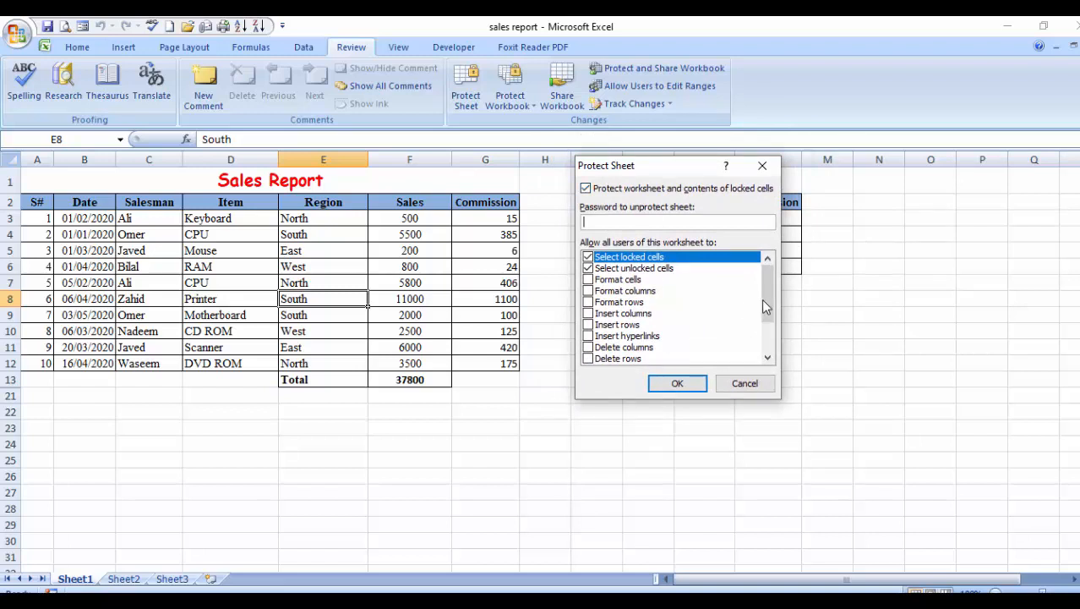
mouse_move(770, 292)
left_mouse_down()
mouse_move(769, 331)
mouse_move(767, 284)
left_mouse_up()
left_click(588, 280)
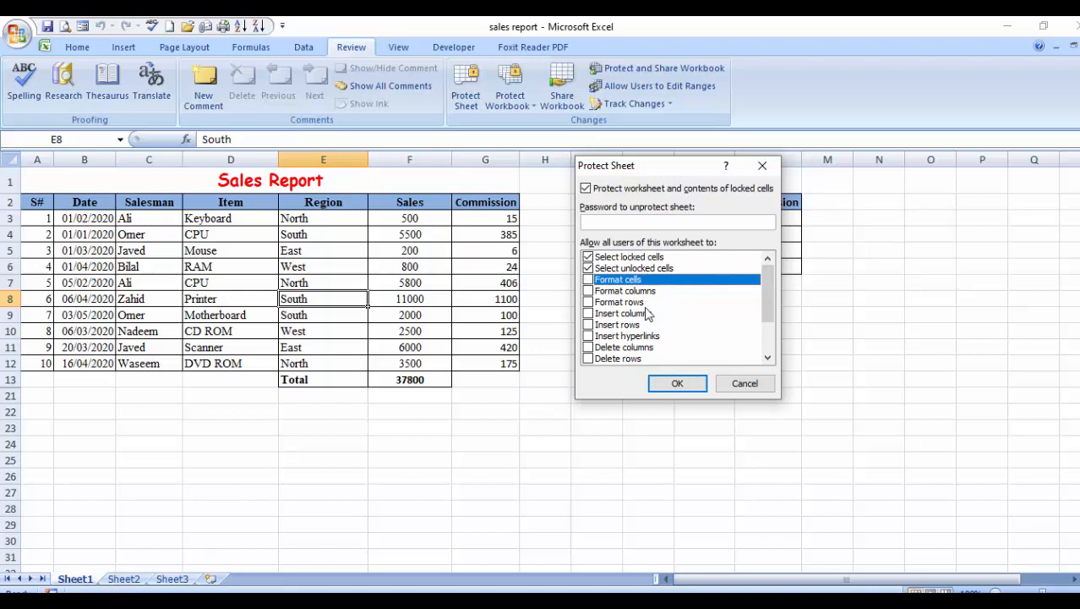
left_click_drag(642, 166, 615, 165)
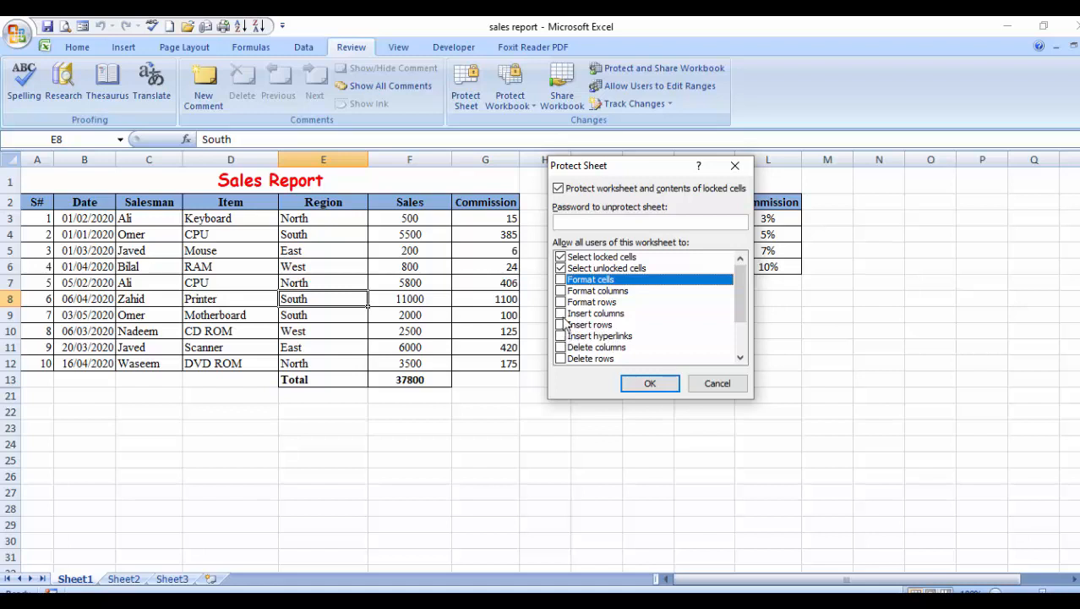
Allow Insert columns, protect the sheet with a confirmed password, then select cell C13.
left_click(560, 314)
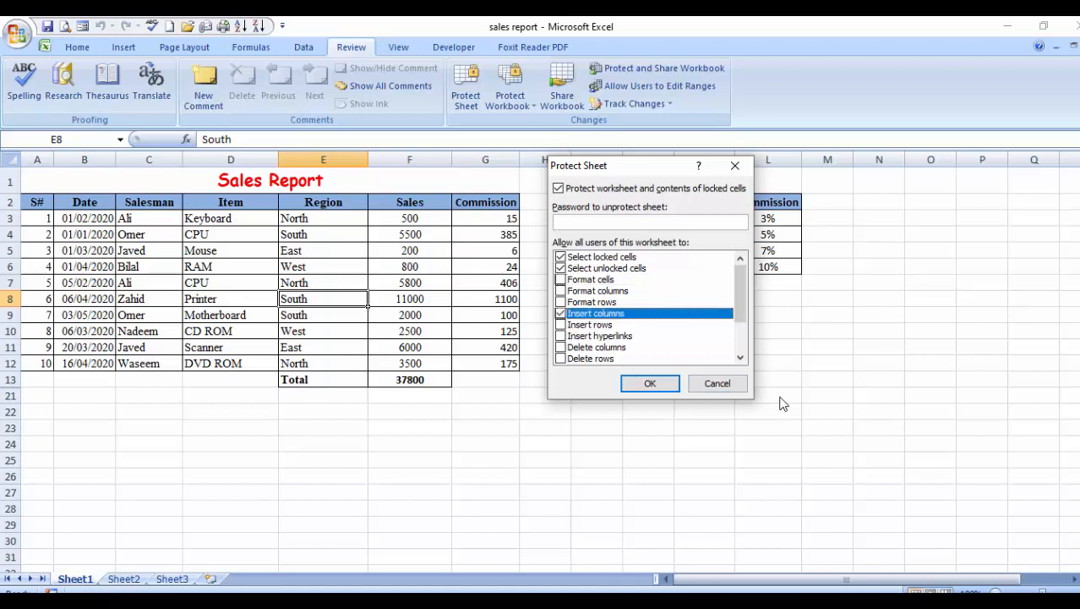
left_click(581, 223)
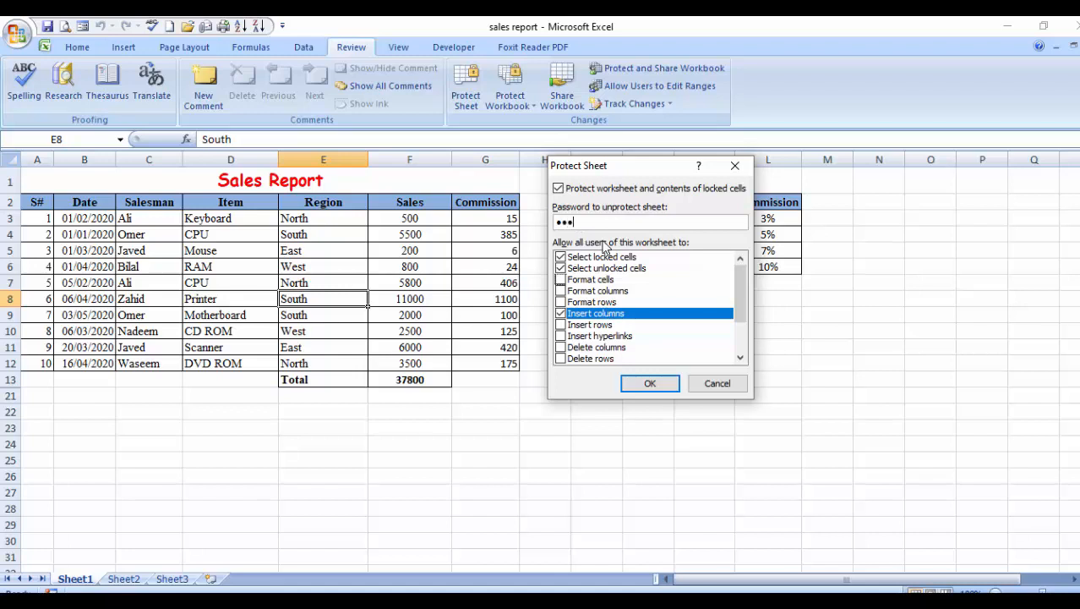
left_click(642, 383)
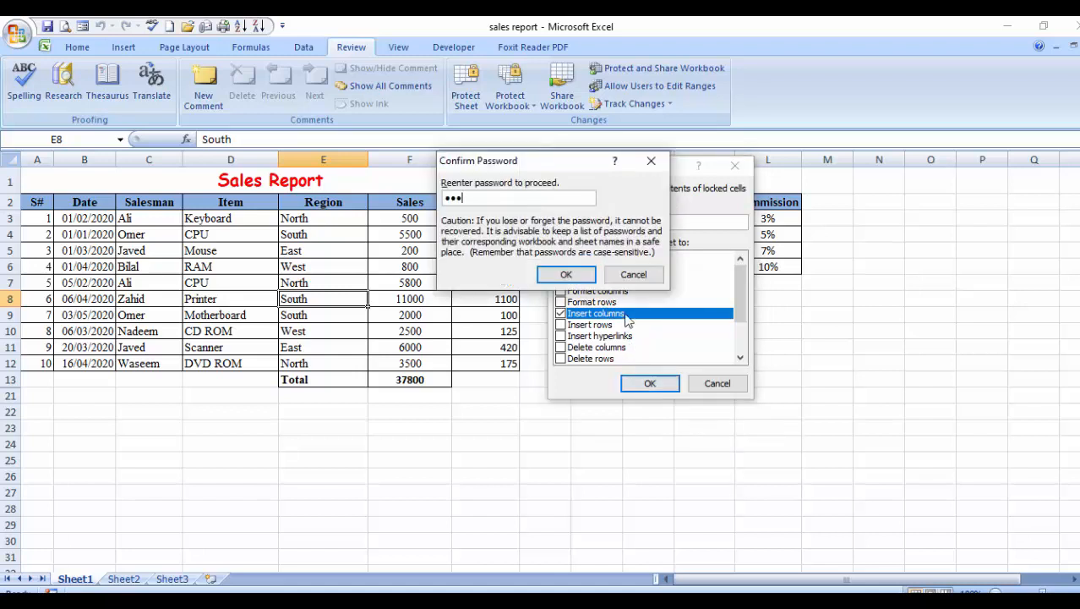
left_click(567, 278)
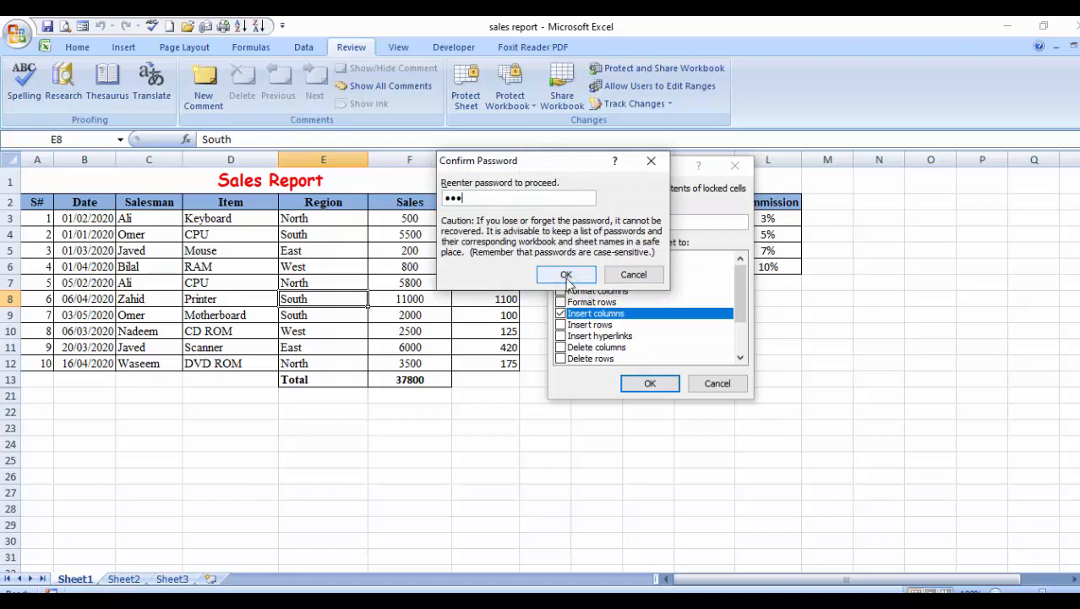
left_click(507, 377)
left_click(169, 378)
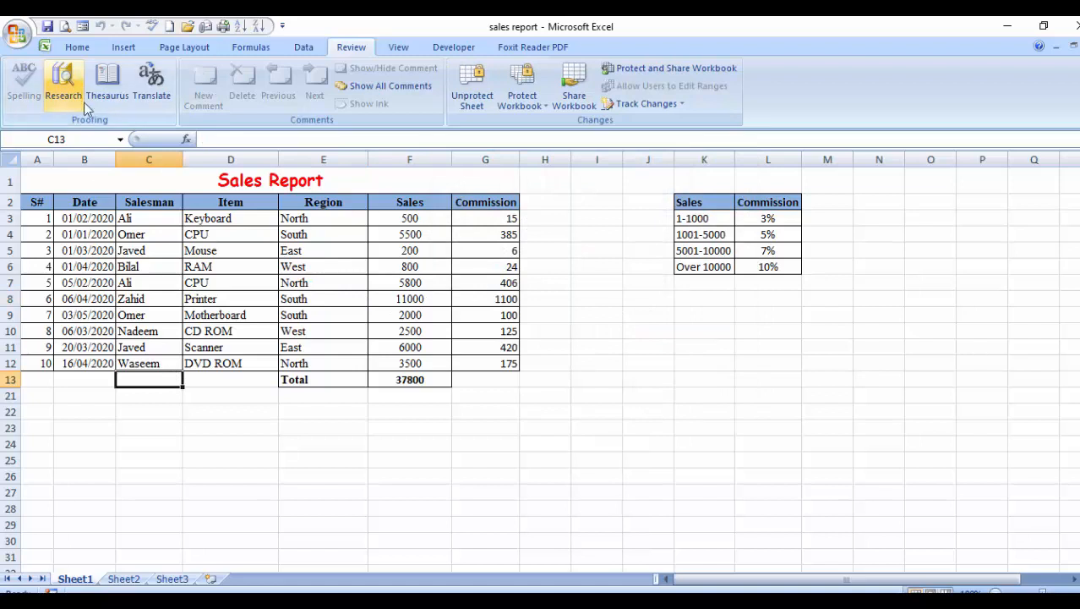
right_click(345, 165)
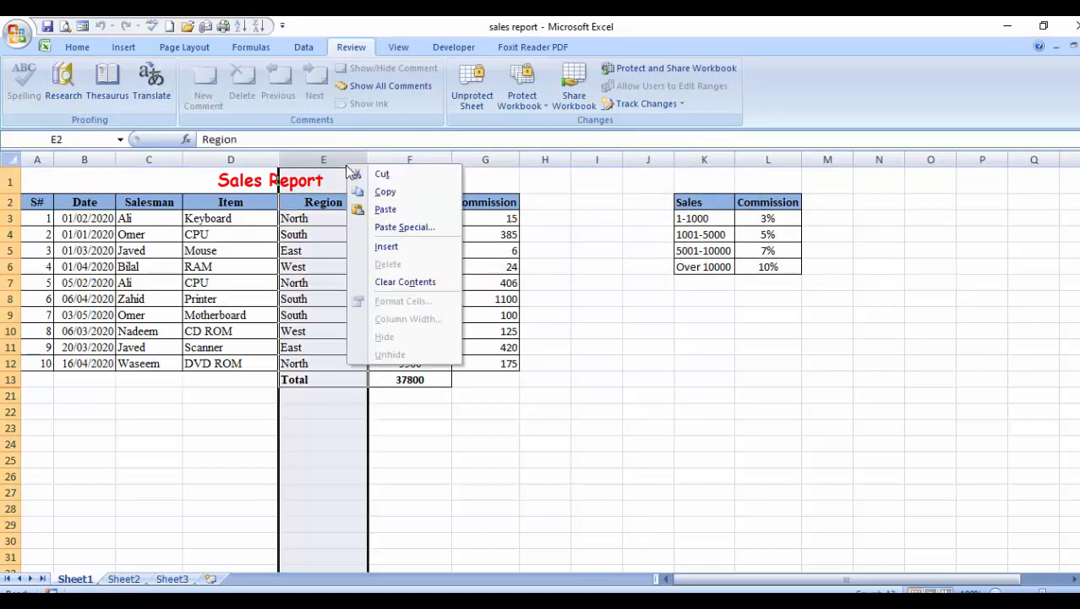
left_click(385, 247)
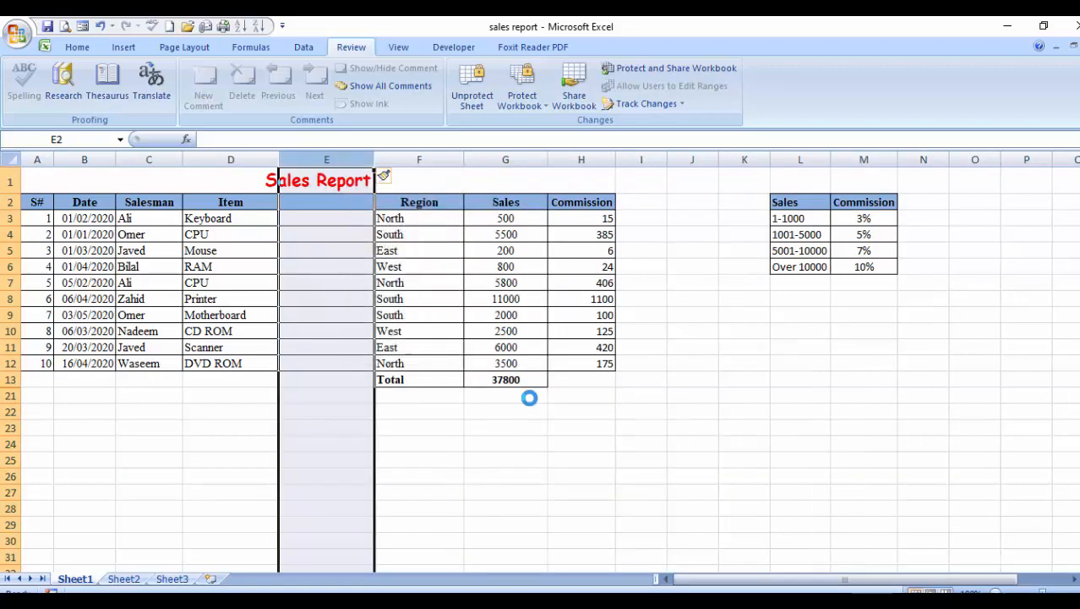
left_click(10, 413)
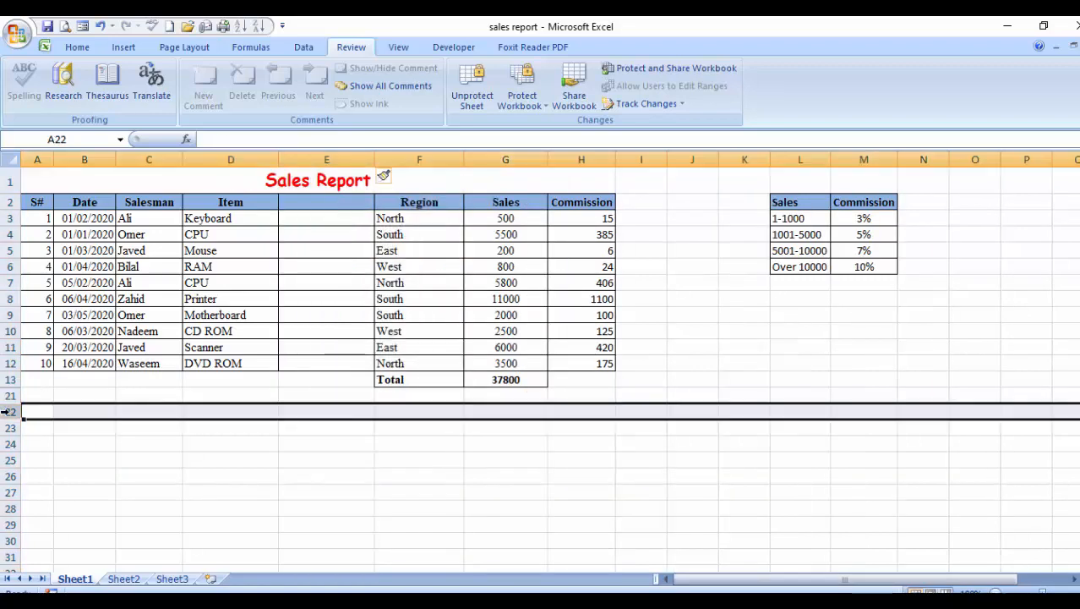
right_click(10, 414)
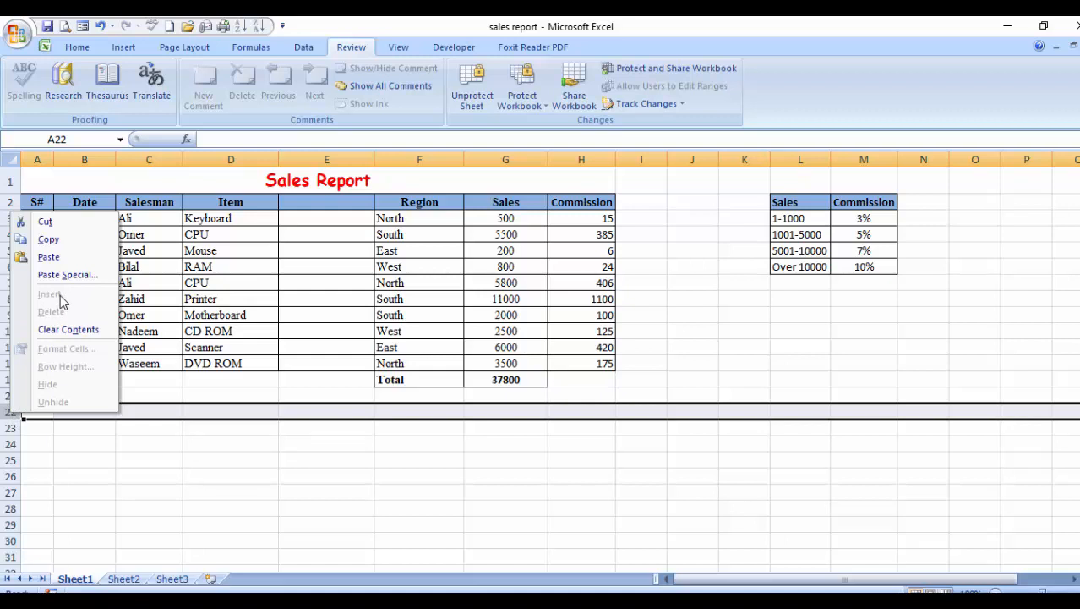
key("Escape")
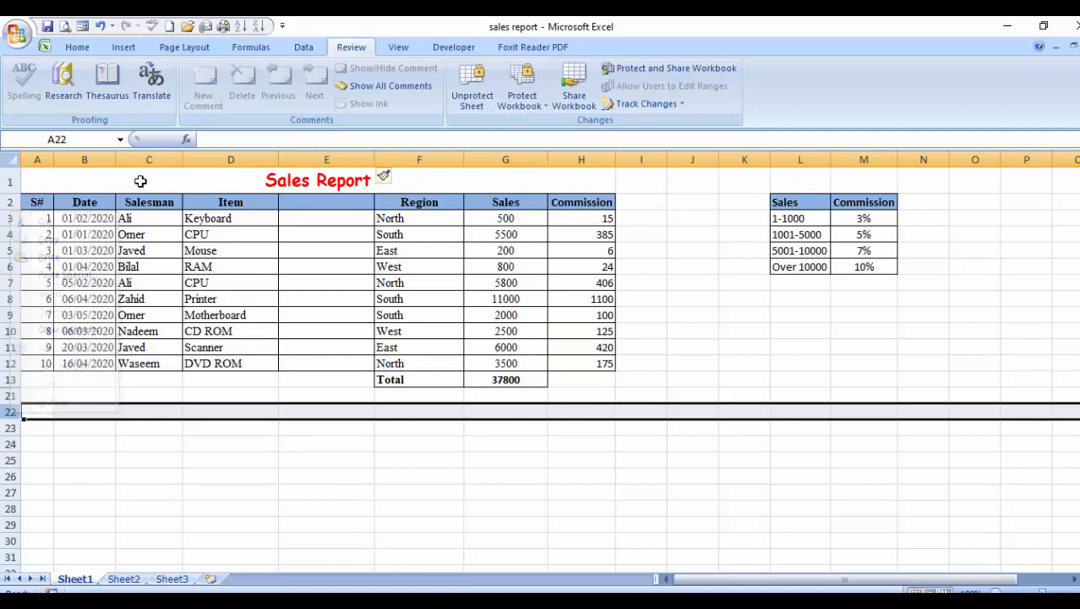
left_click(76, 47)
left_click(395, 454)
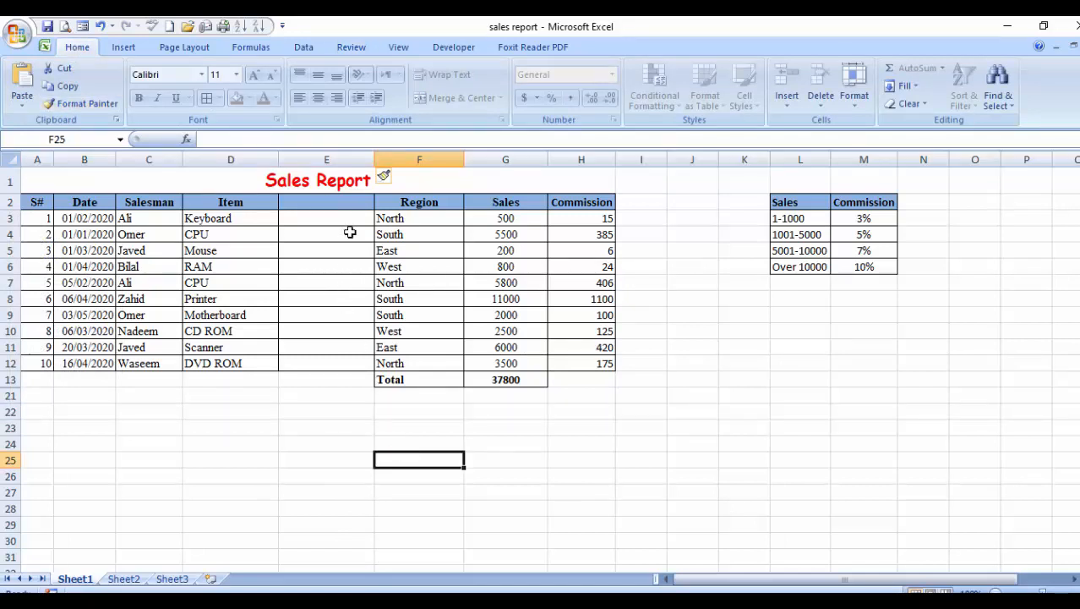
left_click(254, 282)
left_click_drag(168, 222, 245, 251)
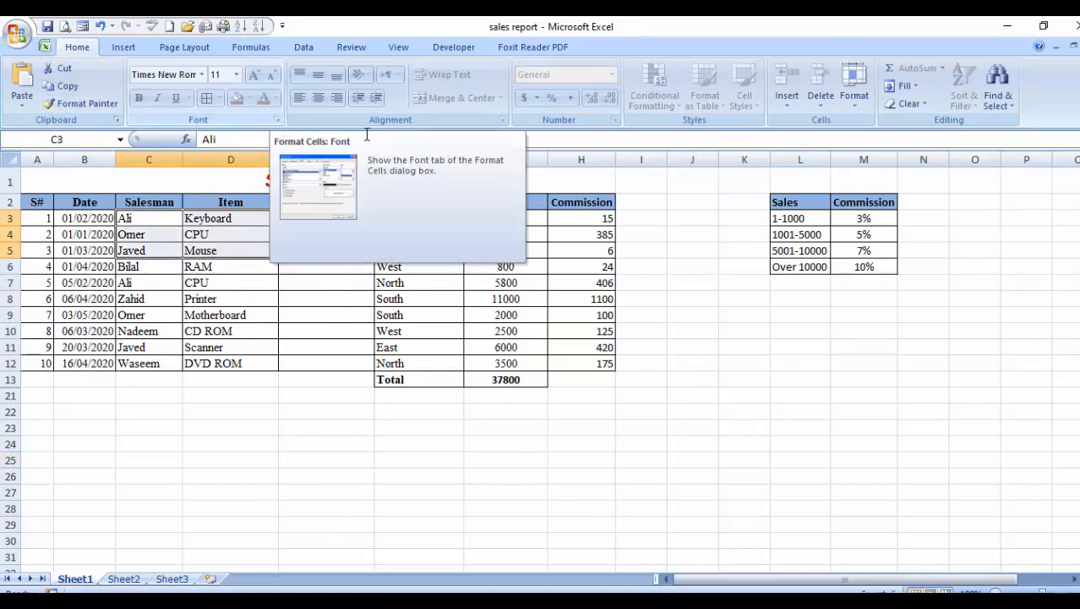
left_click(334, 329)
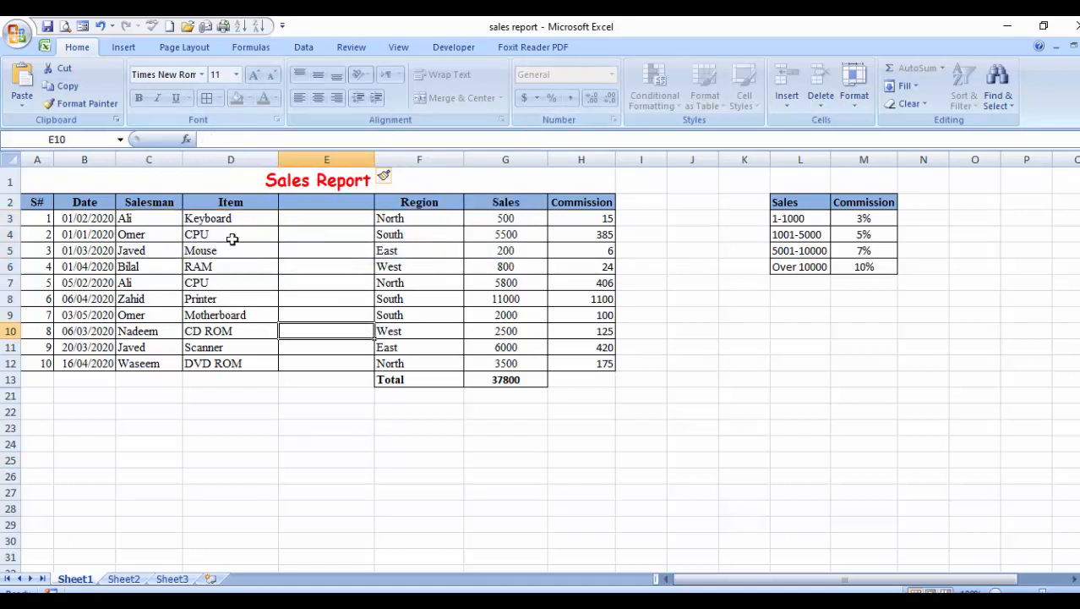
left_click(287, 457)
left_click(231, 295)
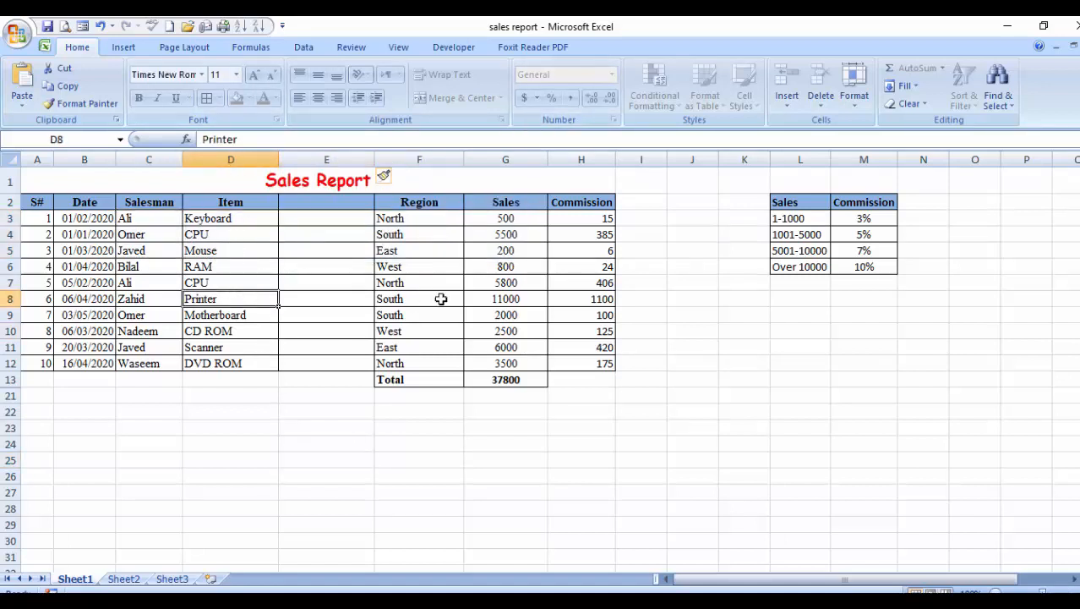
left_click(446, 298)
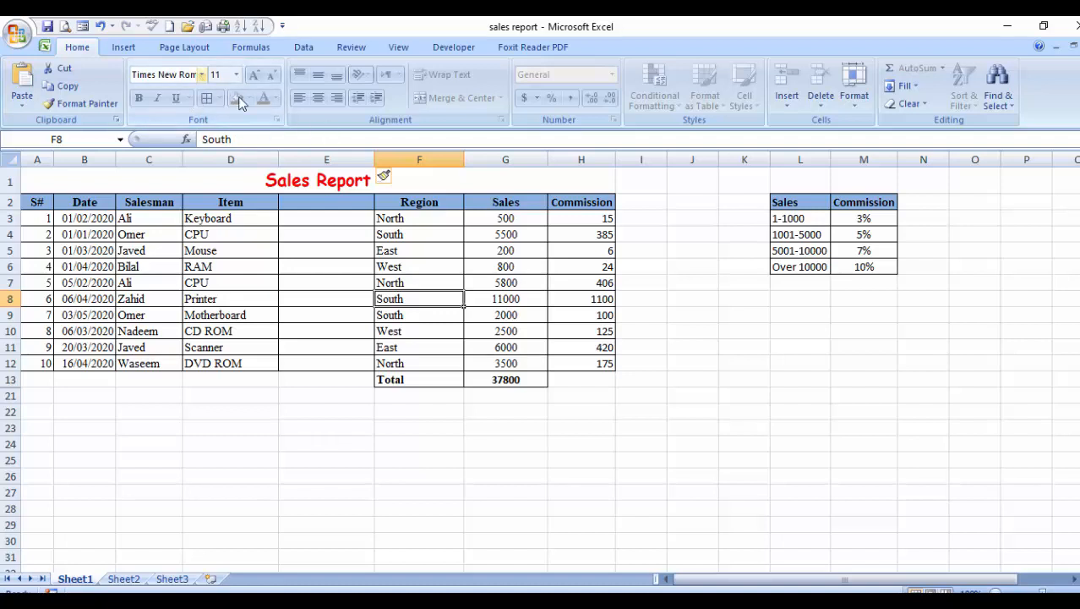
left_click(610, 456)
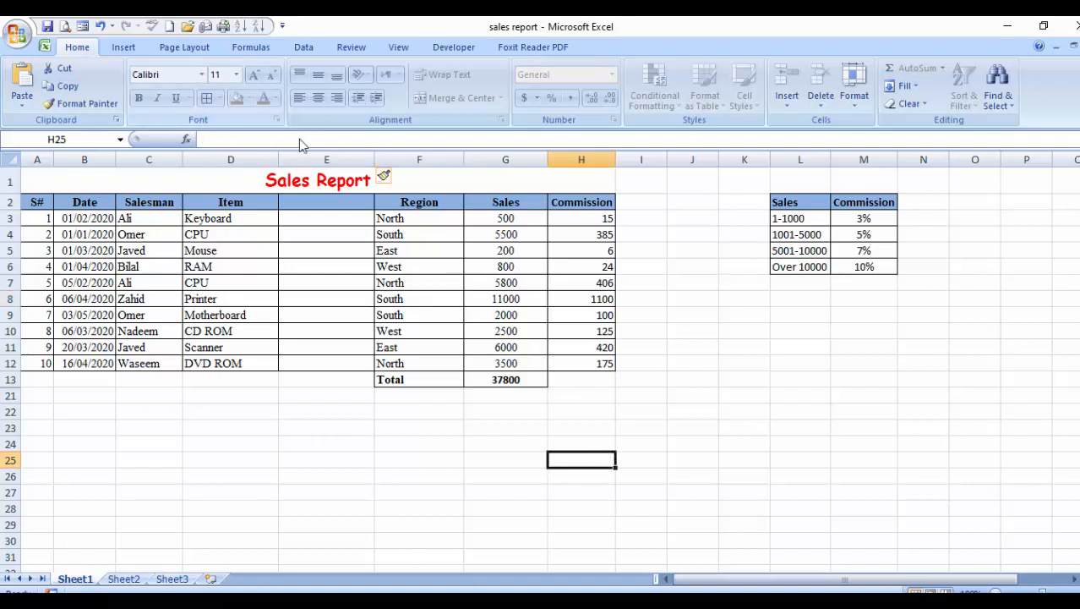
left_click_drag(576, 314, 592, 347)
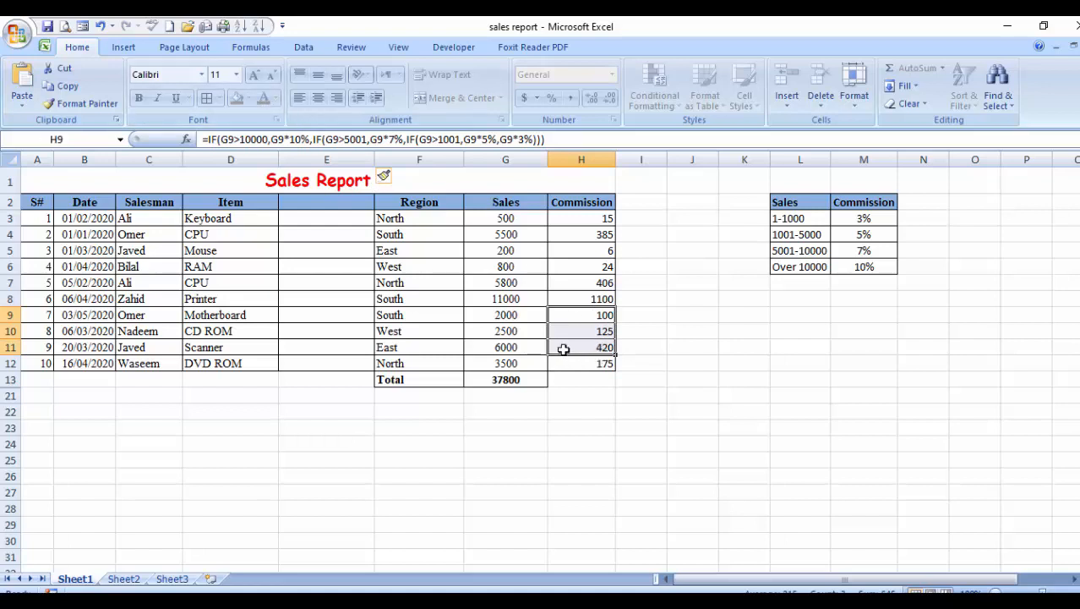
left_click(774, 250)
left_click(401, 317)
left_click(499, 325)
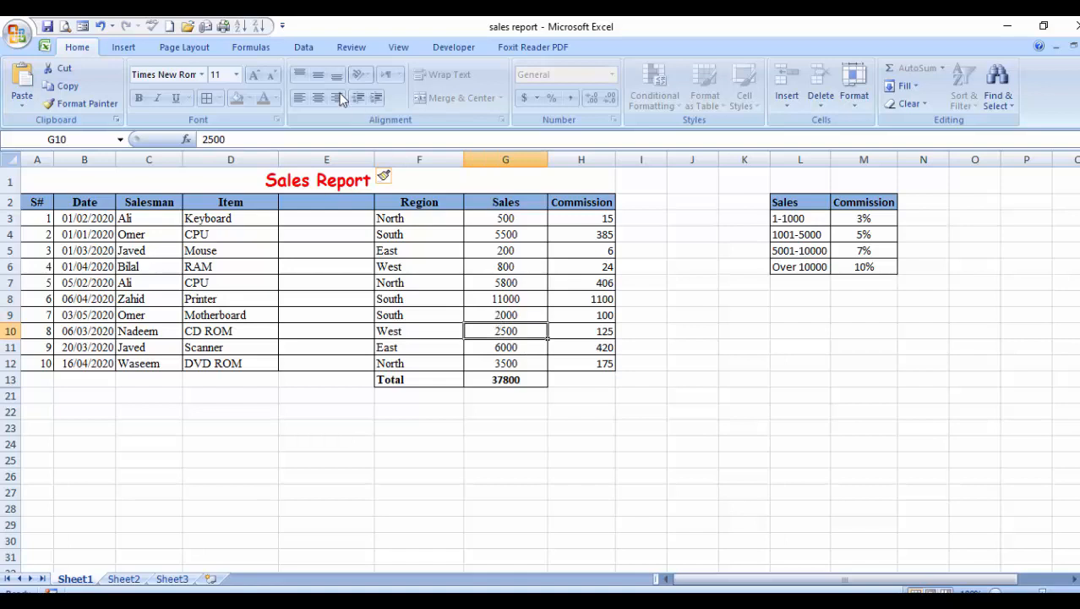
left_click(179, 579)
right_click(186, 584)
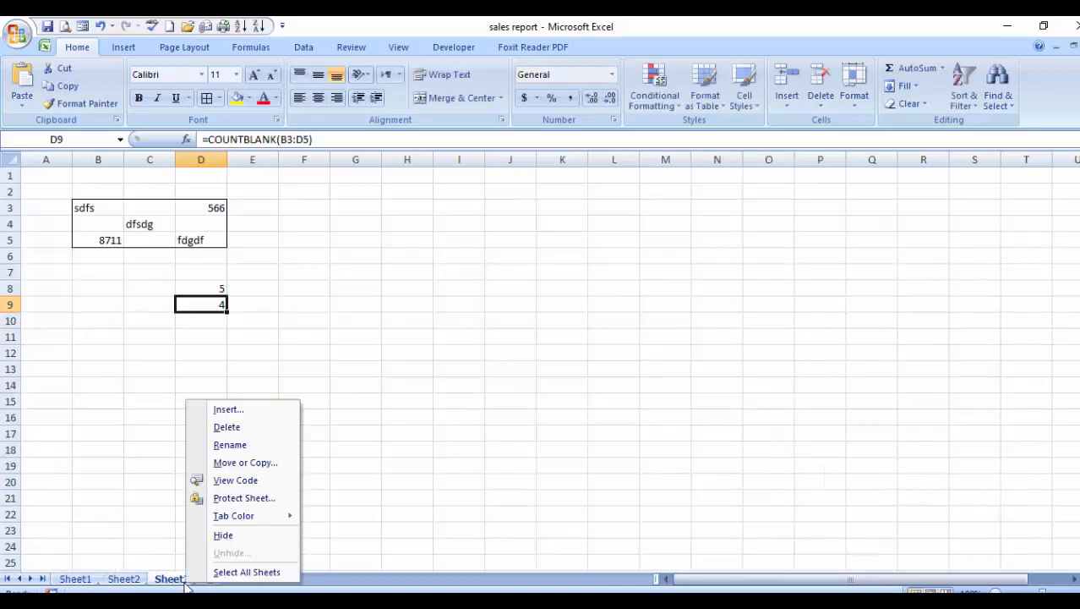
left_click(461, 401)
On Sheet1, attempt Unprotect Sheet with a password, dismiss the incorrect-password alert, and retry.
left_click(76, 579)
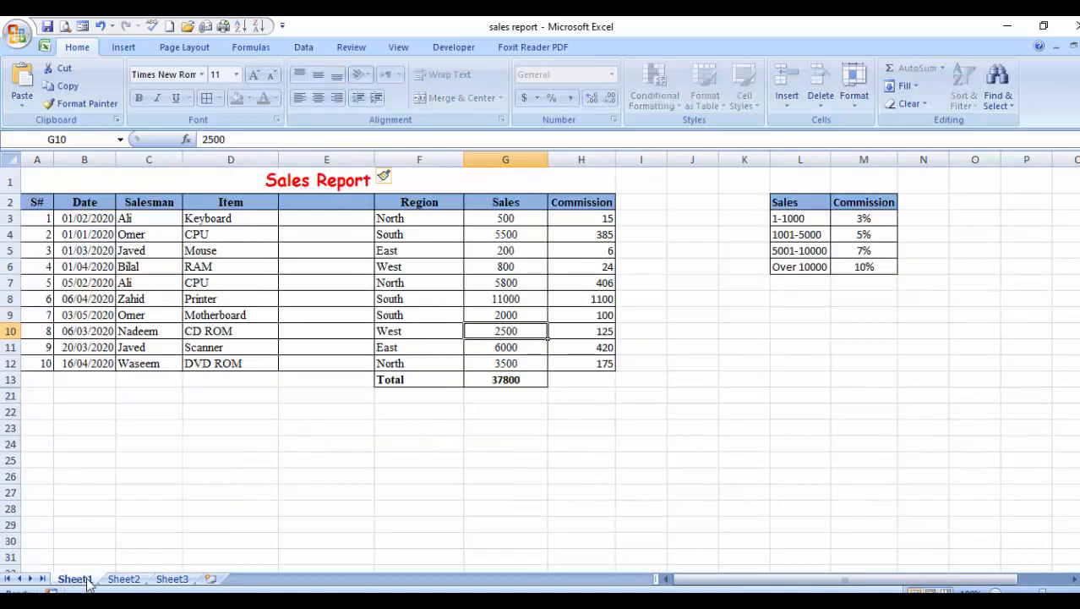
left_click(351, 47)
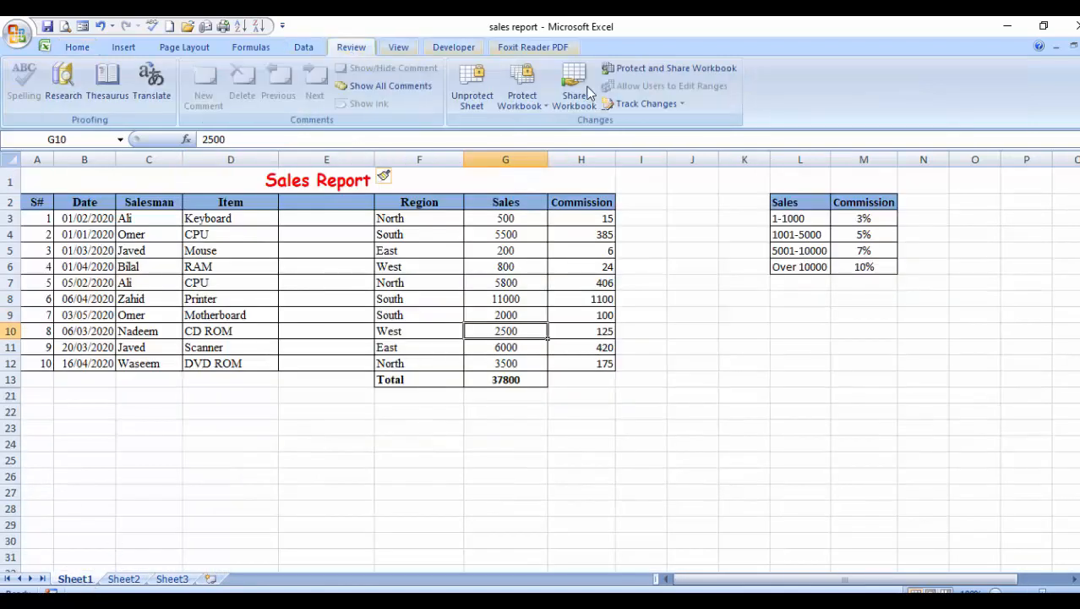
left_click(471, 89)
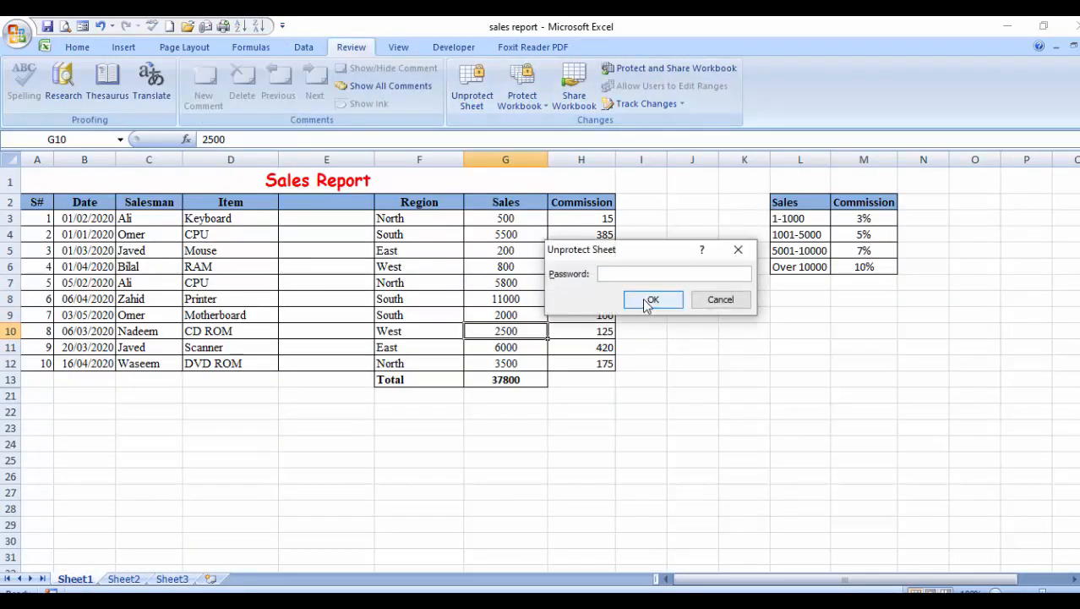
type("••••")
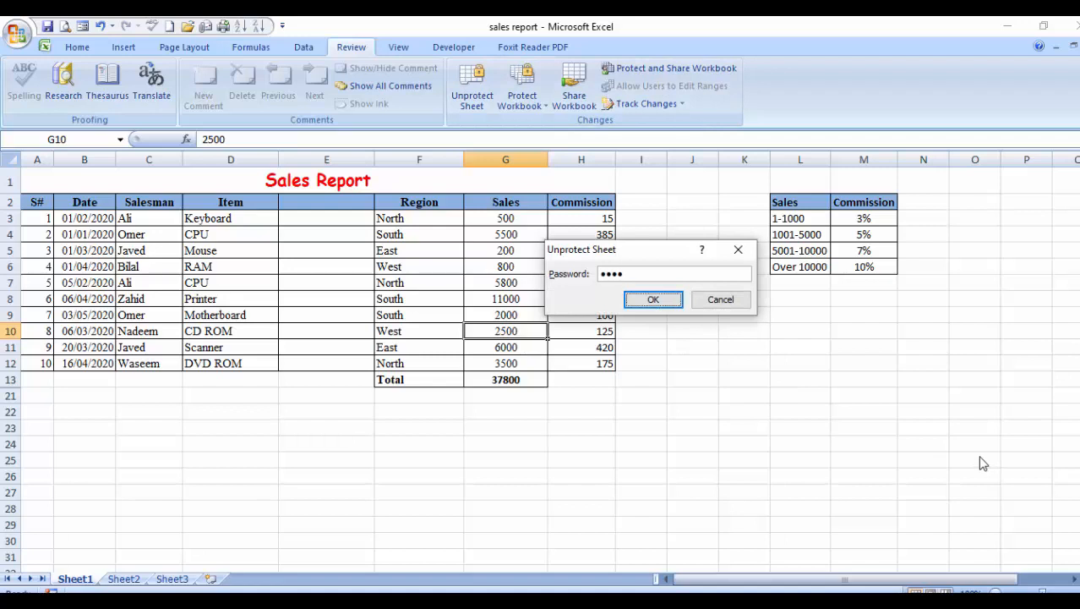
key("Return")
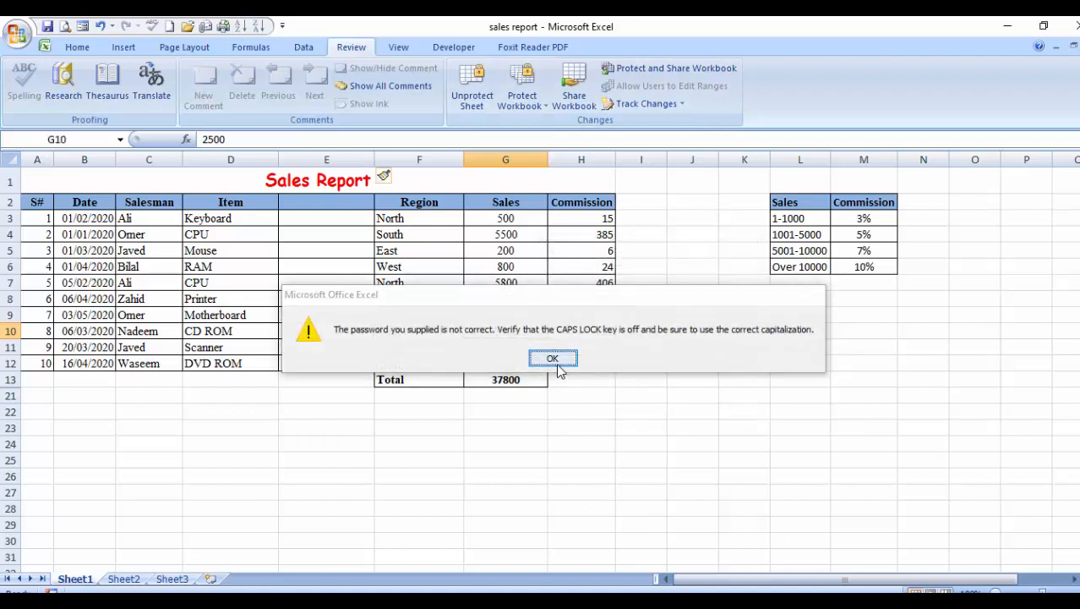
left_click(552, 357)
left_click(472, 88)
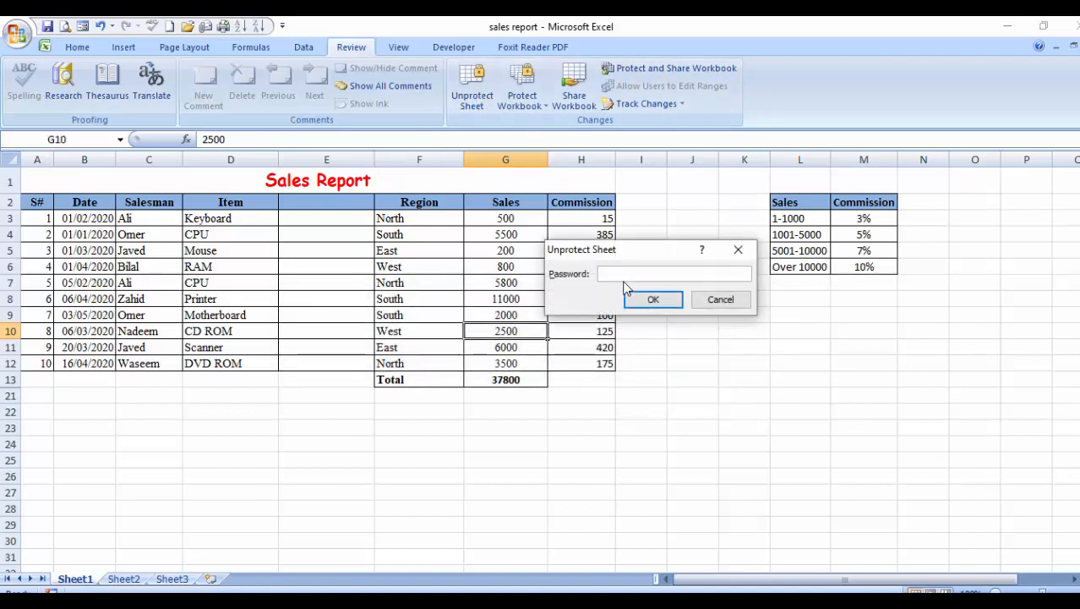
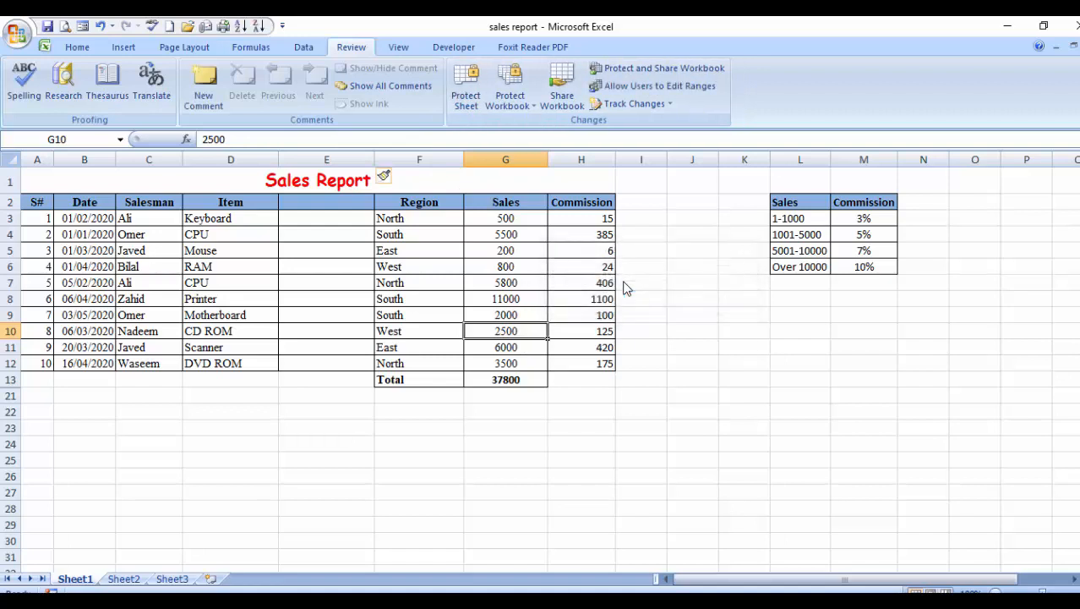
Open the Protect Sheet dialog for the Sales Report from the Review tab.
left_click(466, 86)
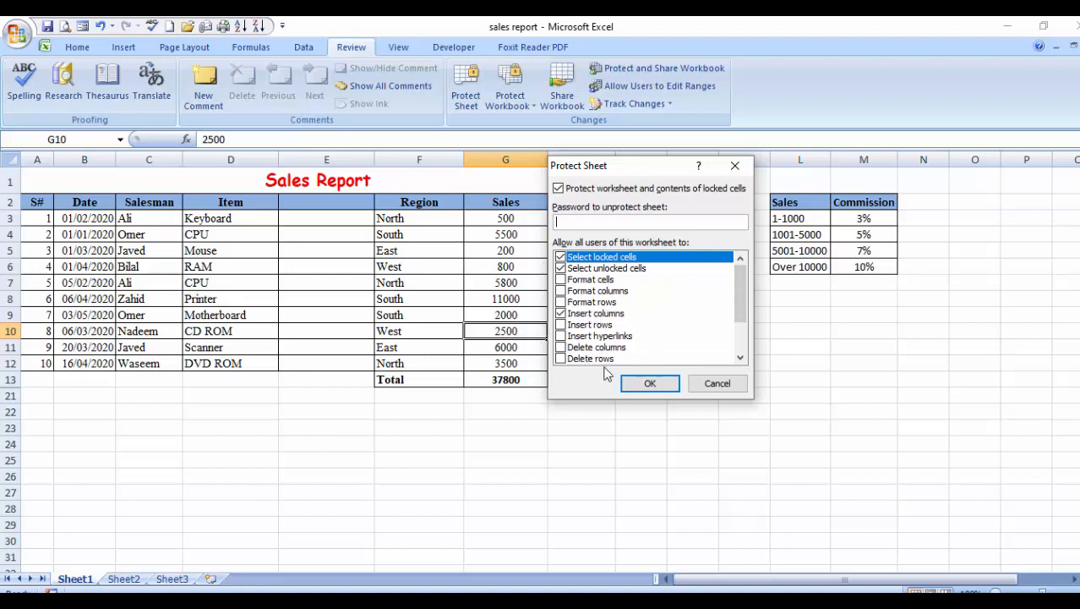
Uncheck Insert columns in the Protect Sheet permission list and leave the sheet unprotected.
scroll(629, 334, "down", 2)
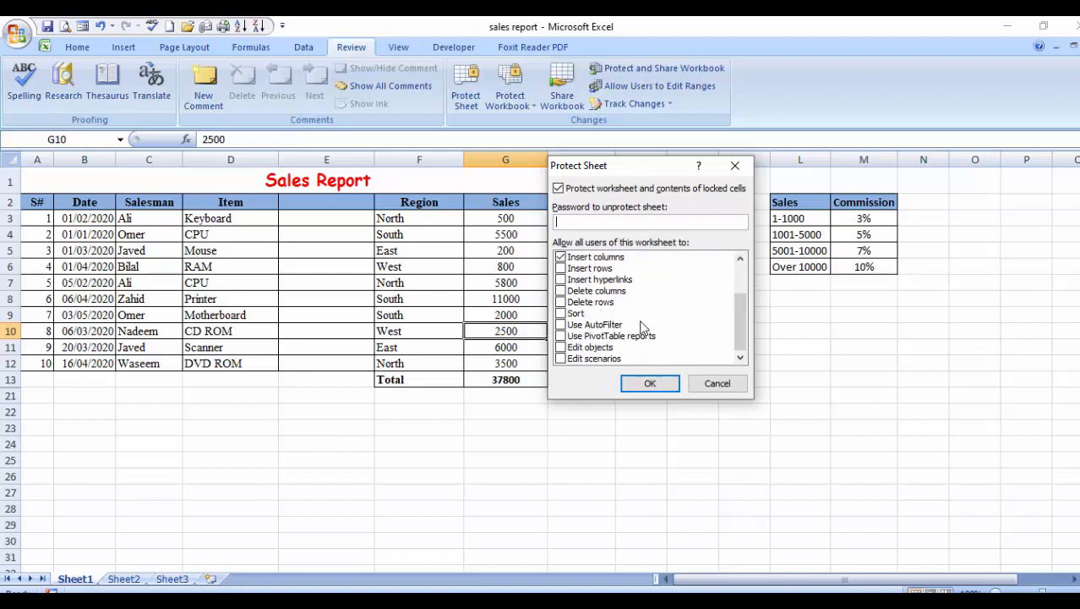
scroll(643, 327, "up", 2)
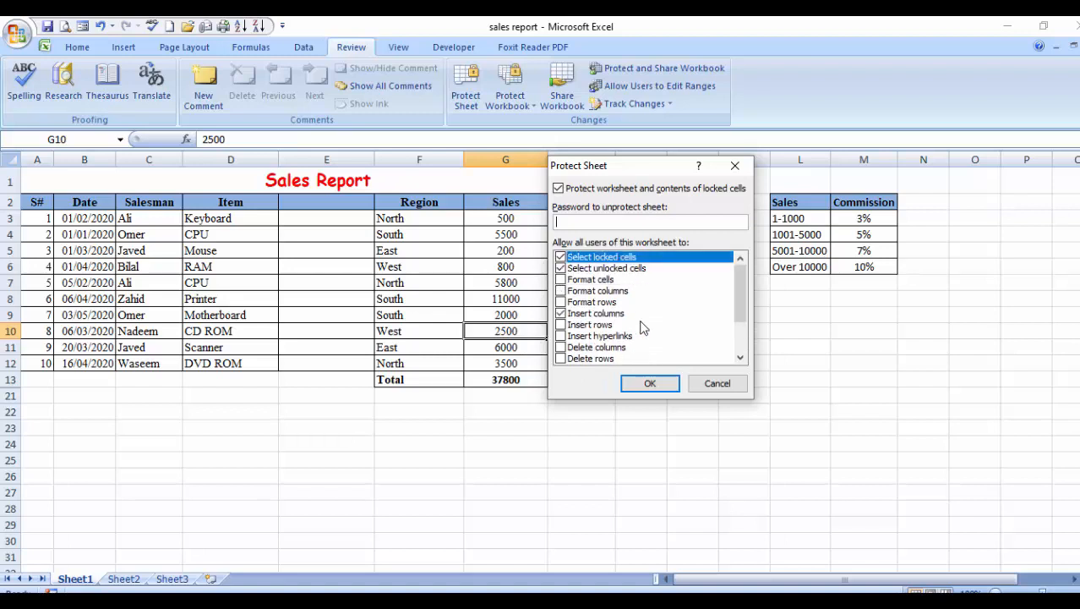
left_click(580, 317)
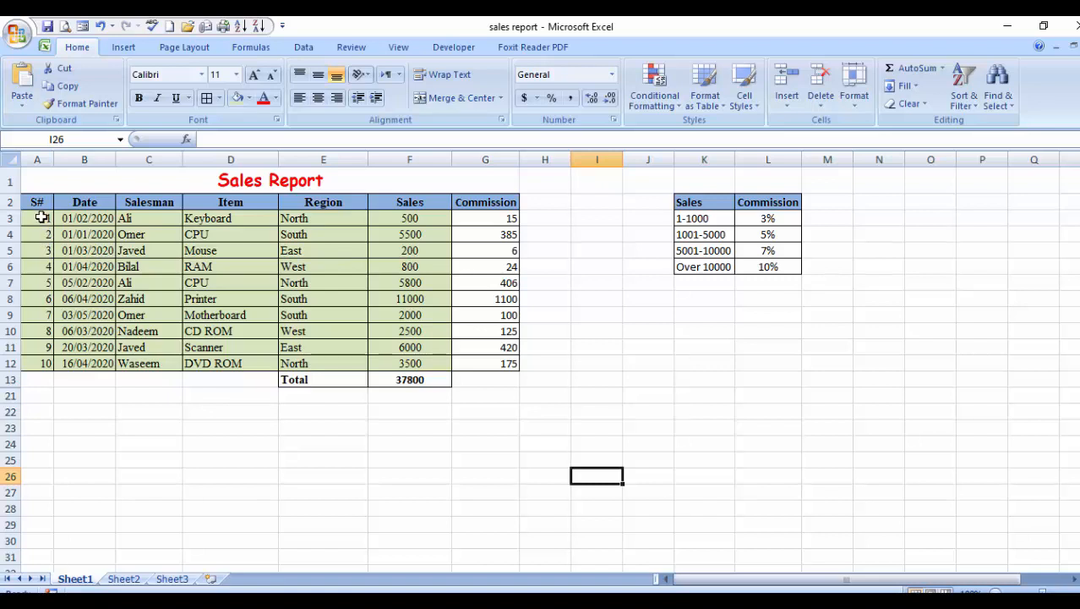
Select the Sales Report data range A3:F12 and bring up Format Cells.
left_click_drag(39, 215, 122, 246)
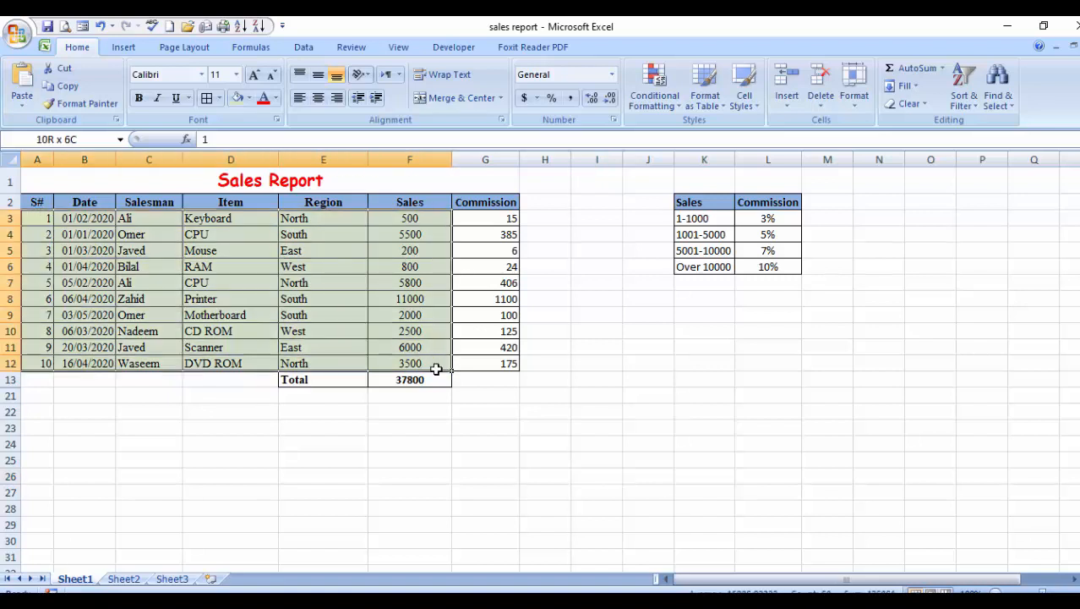
left_click_drag(437, 369, 435, 369)
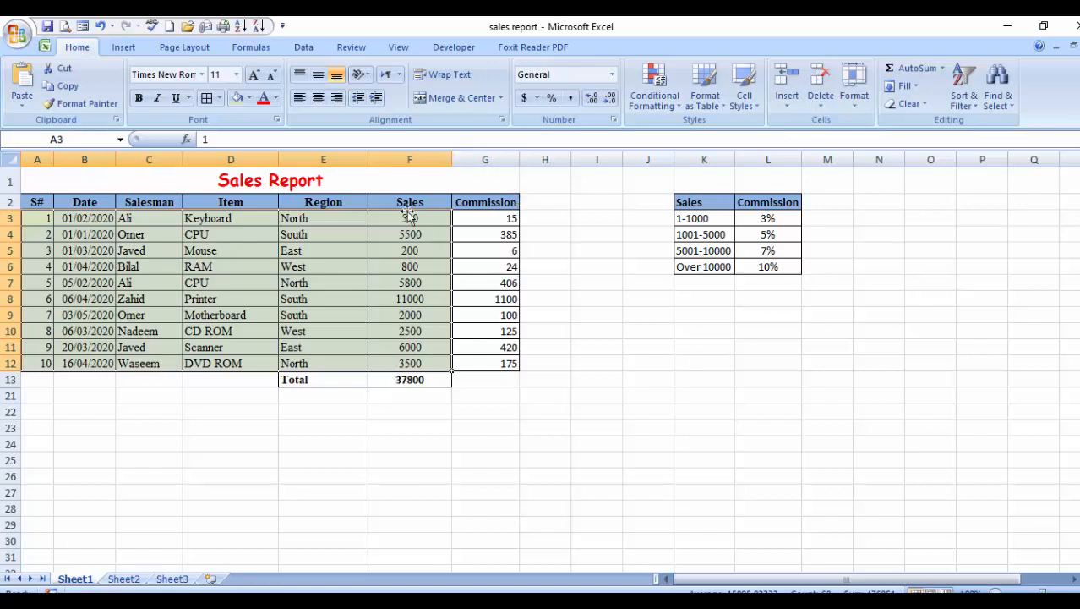
left_click(500, 122)
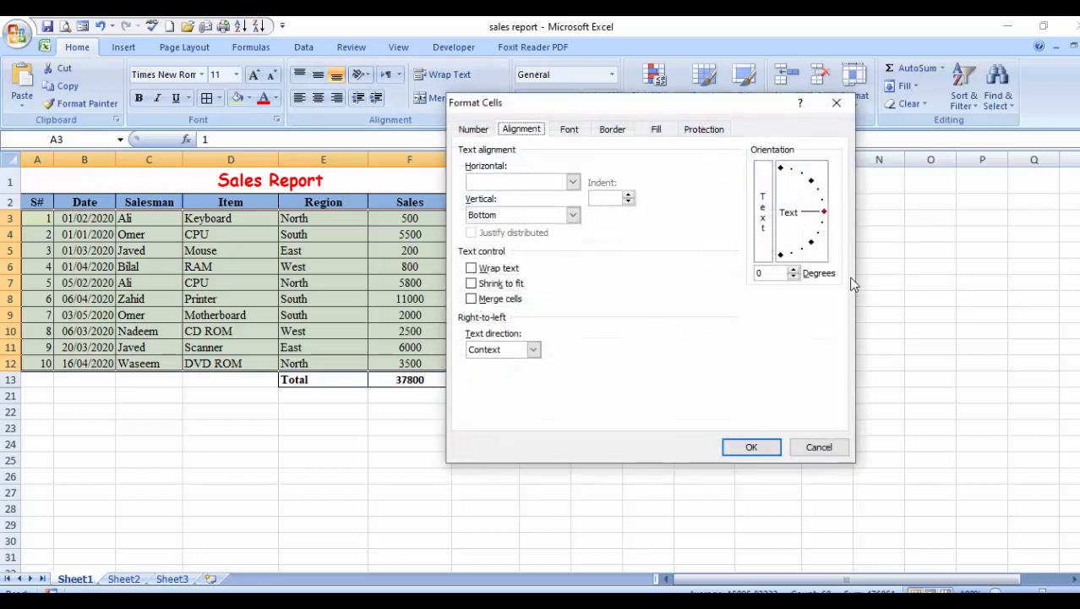
Clear the Locked option on the Protection tab for data cells A3:F12.
left_click(698, 133)
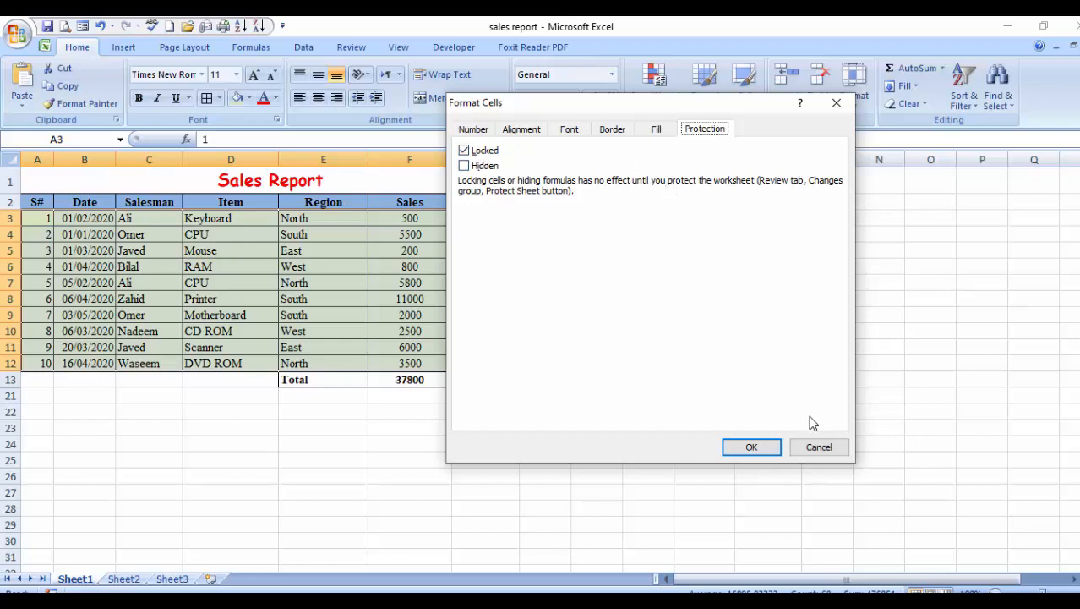
left_click(816, 454)
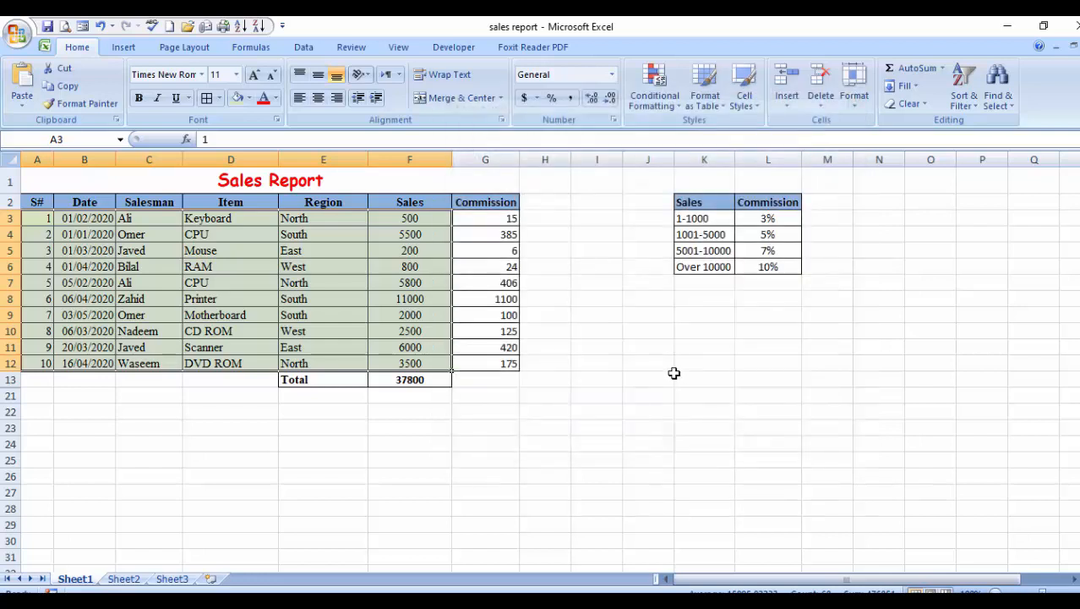
key("ctrl+1")
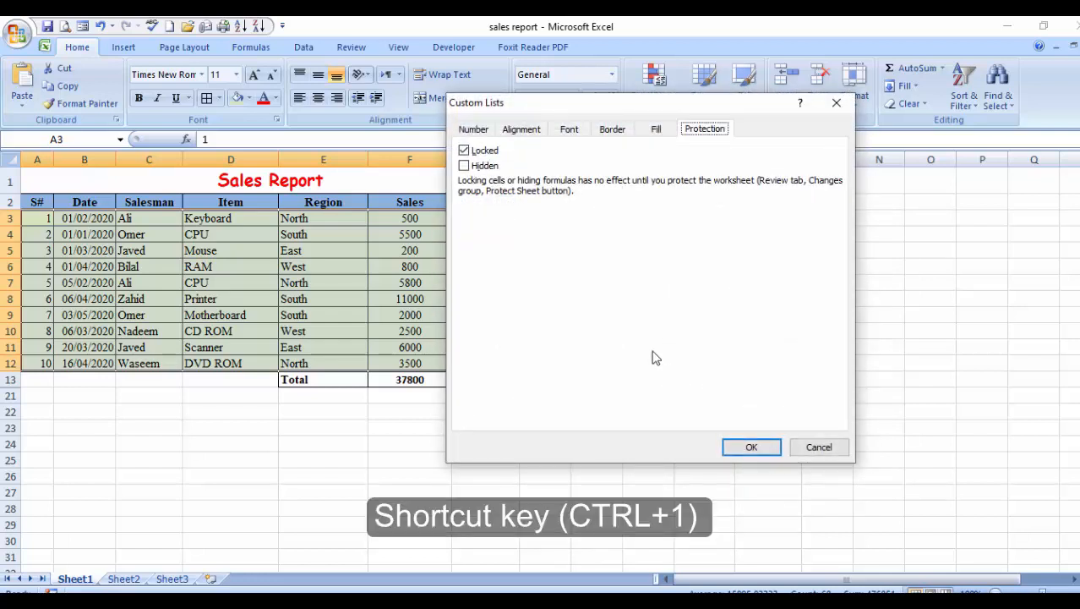
left_click(465, 152)
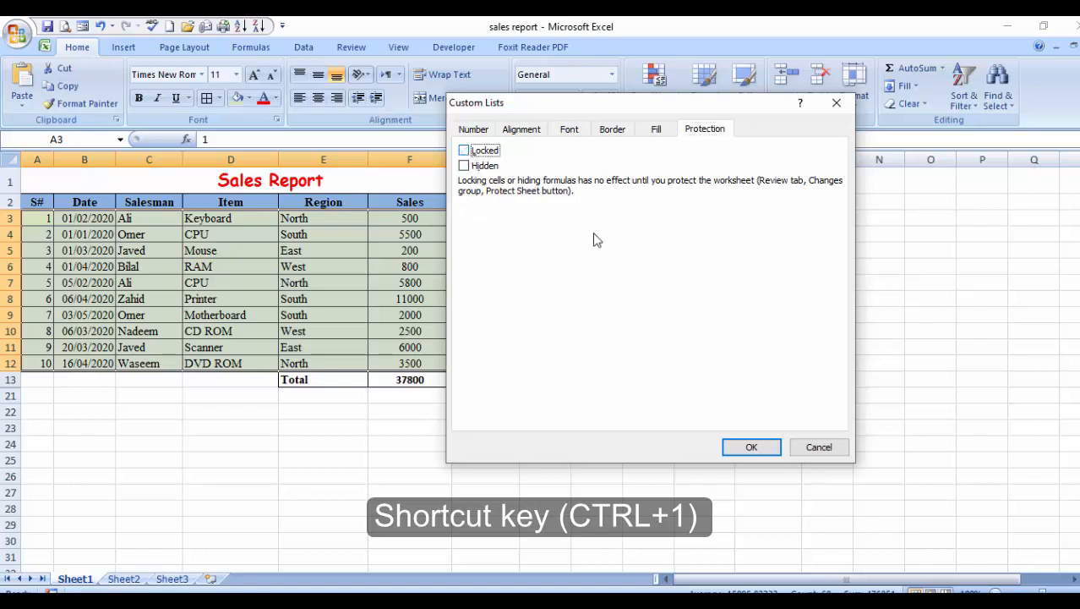
left_click(741, 452)
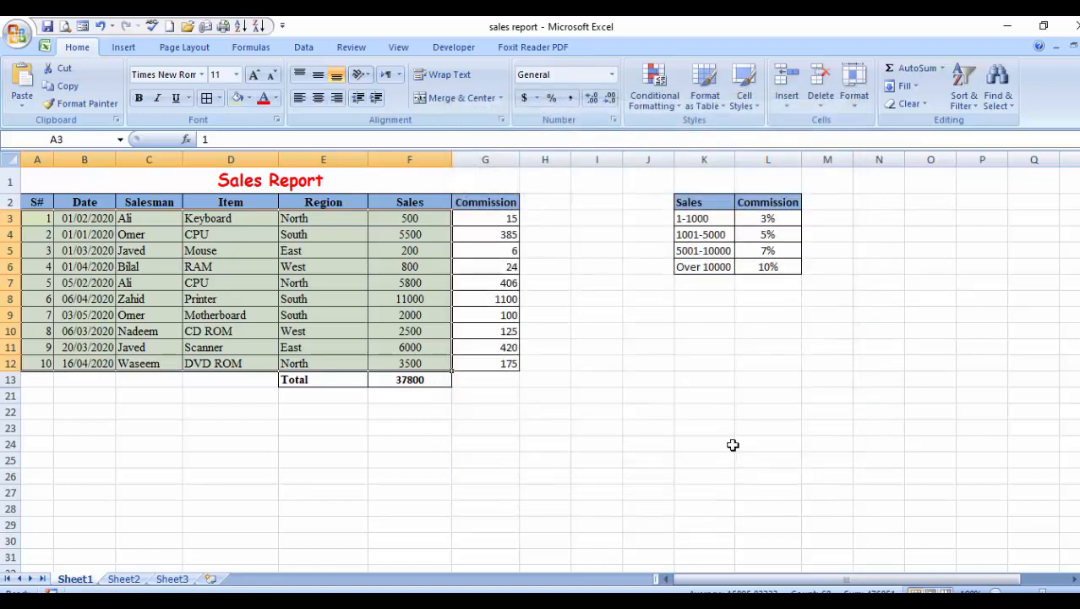
left_click(352, 48)
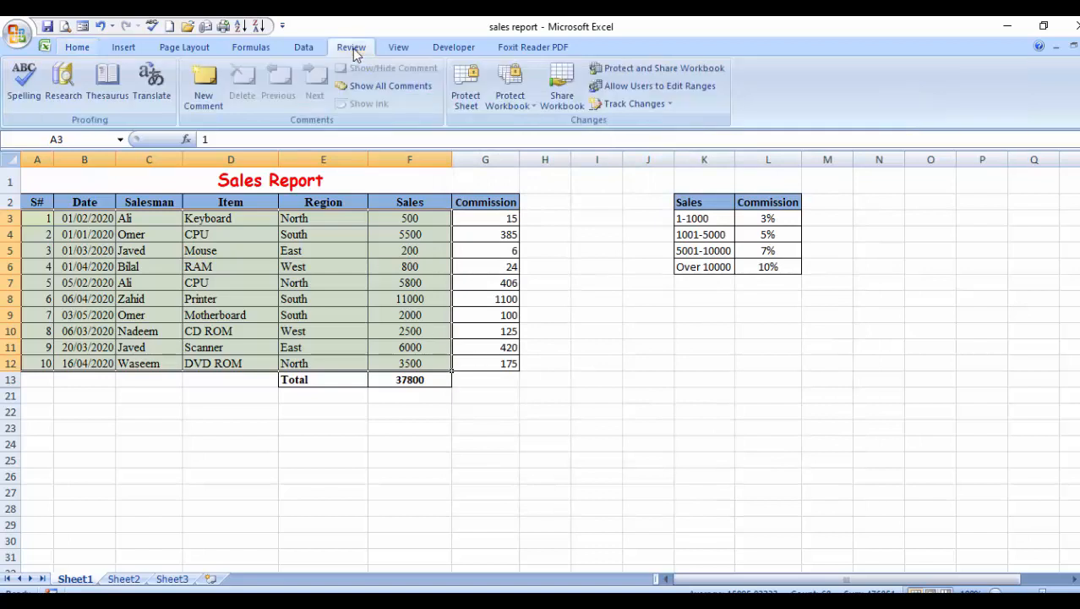
Protect the sheet with a confirmed password, allowing selection of locked and unlocked cells.
left_click(464, 93)
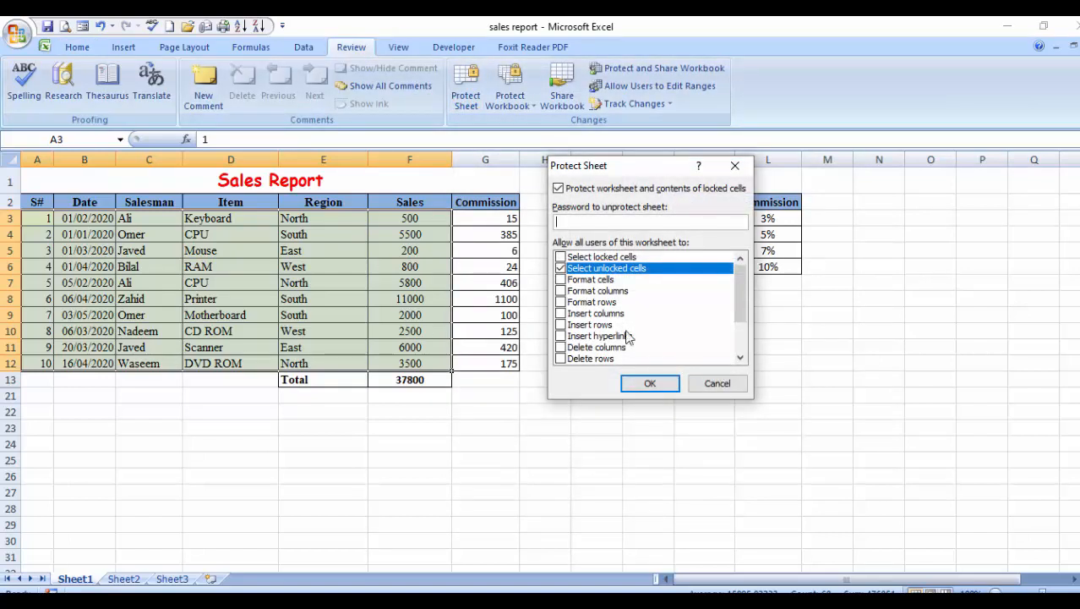
left_click(561, 257)
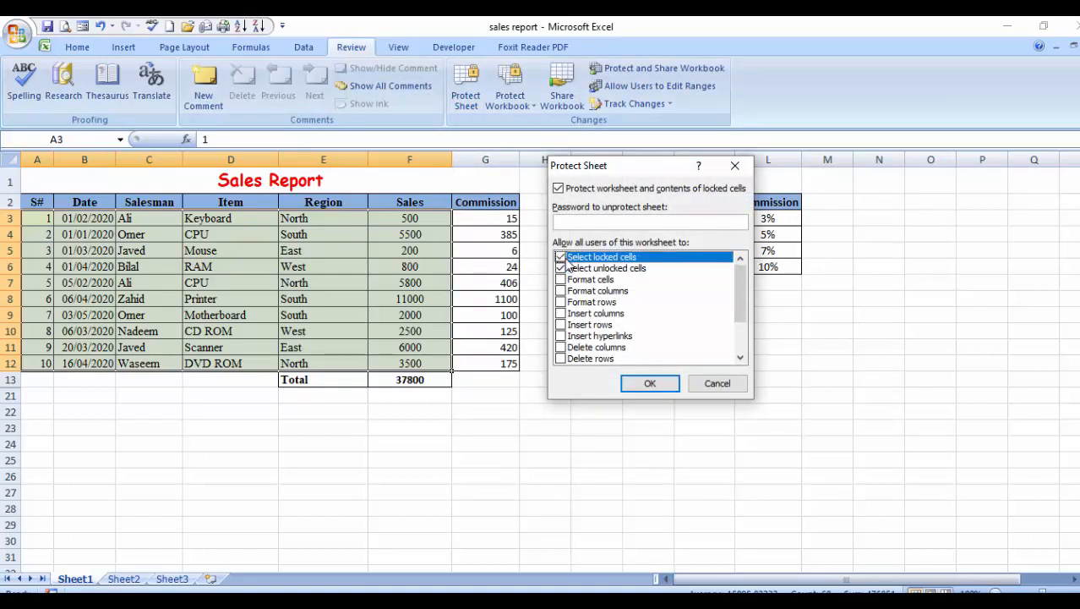
left_click(567, 222)
type("123")
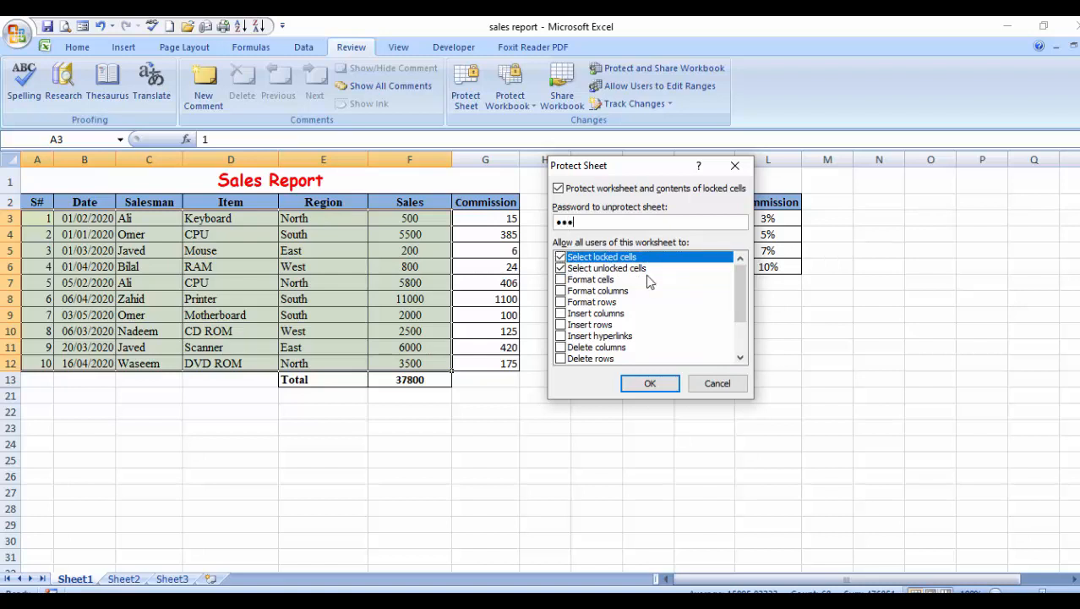
key("Return")
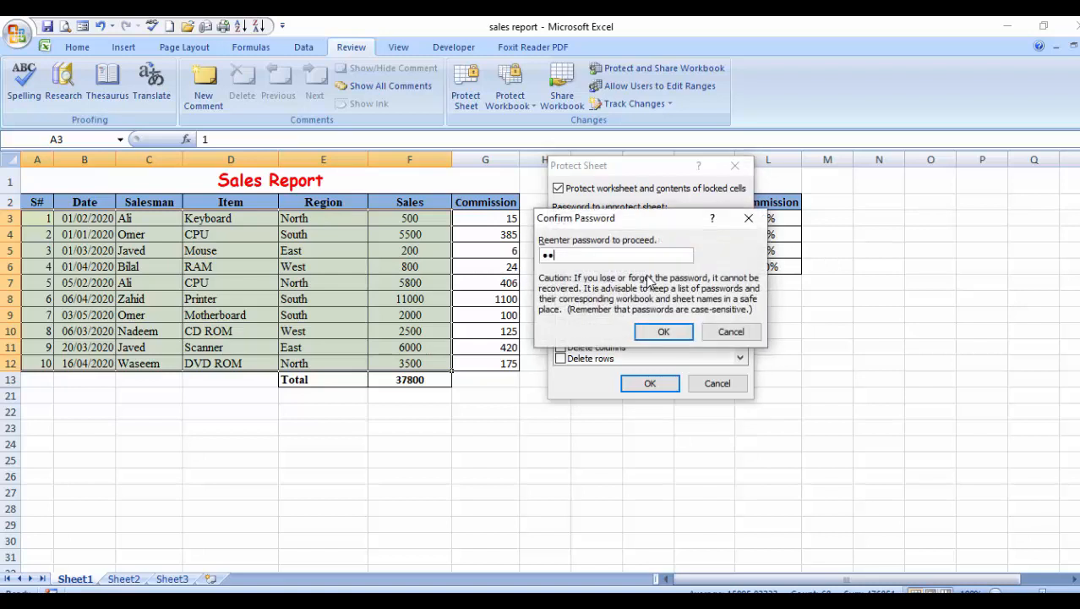
type("123")
key("Return")
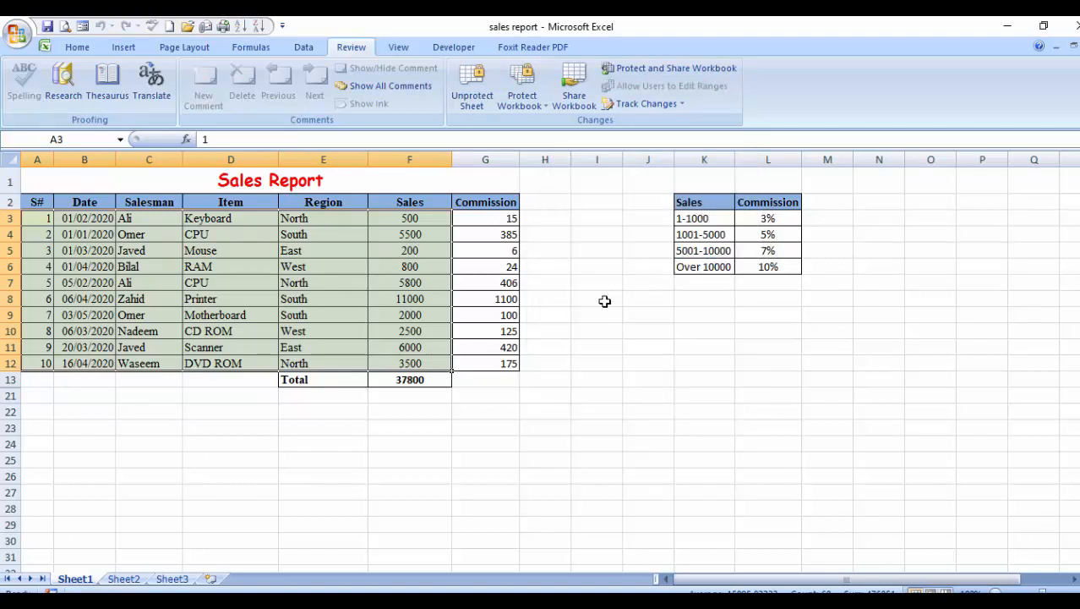
left_click(596, 331)
Change the RAM sales value in F6 from 800 to 700.
left_click(267, 270)
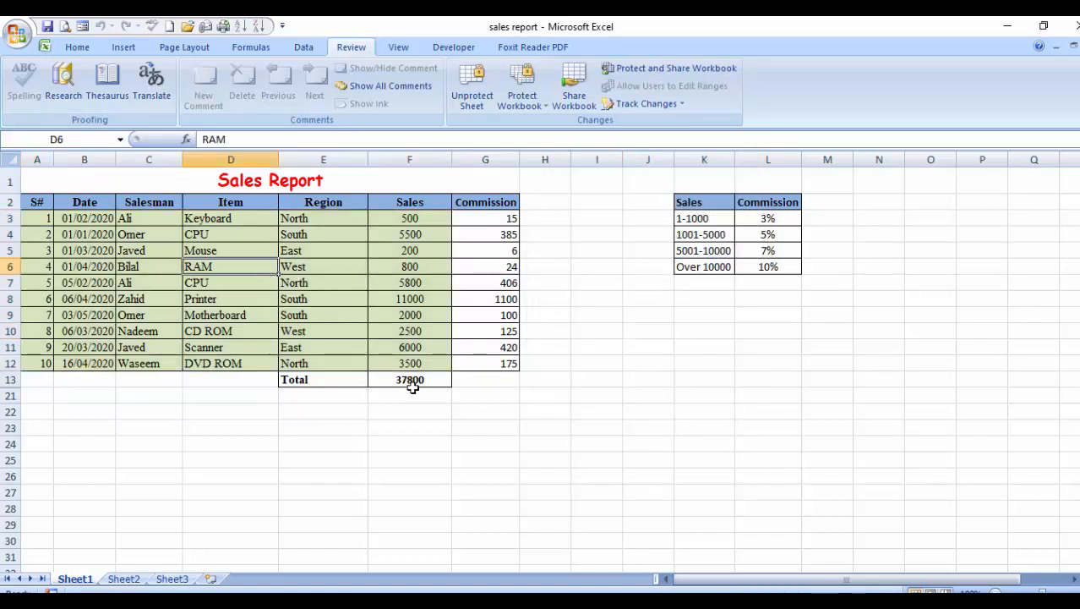
key("Left")
key("Left")
key("Right")
key("Right")
key("Right")
key("Right")
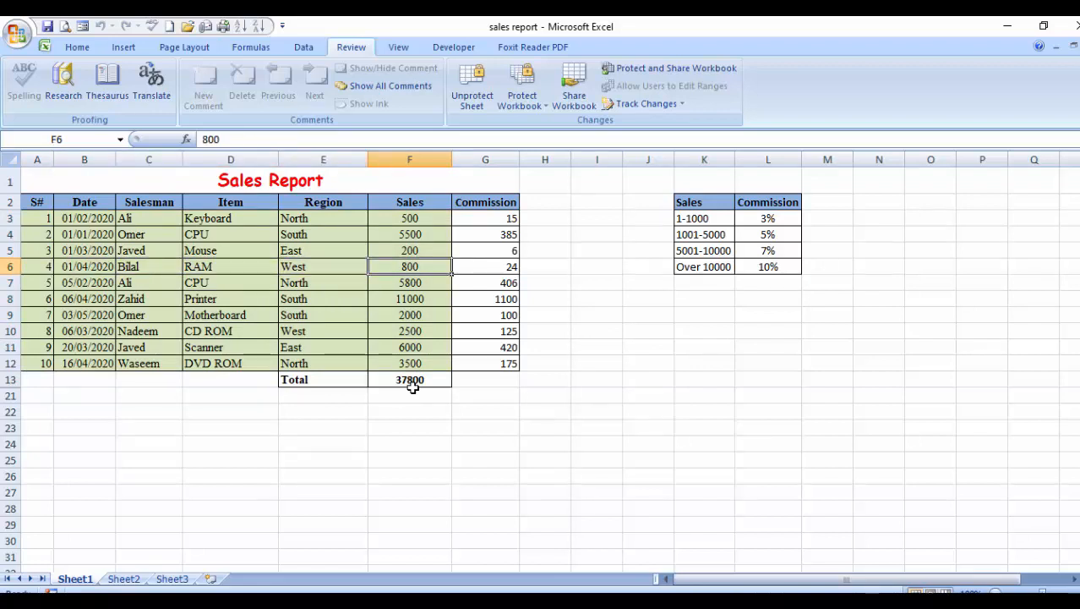
type("700")
key("Return")
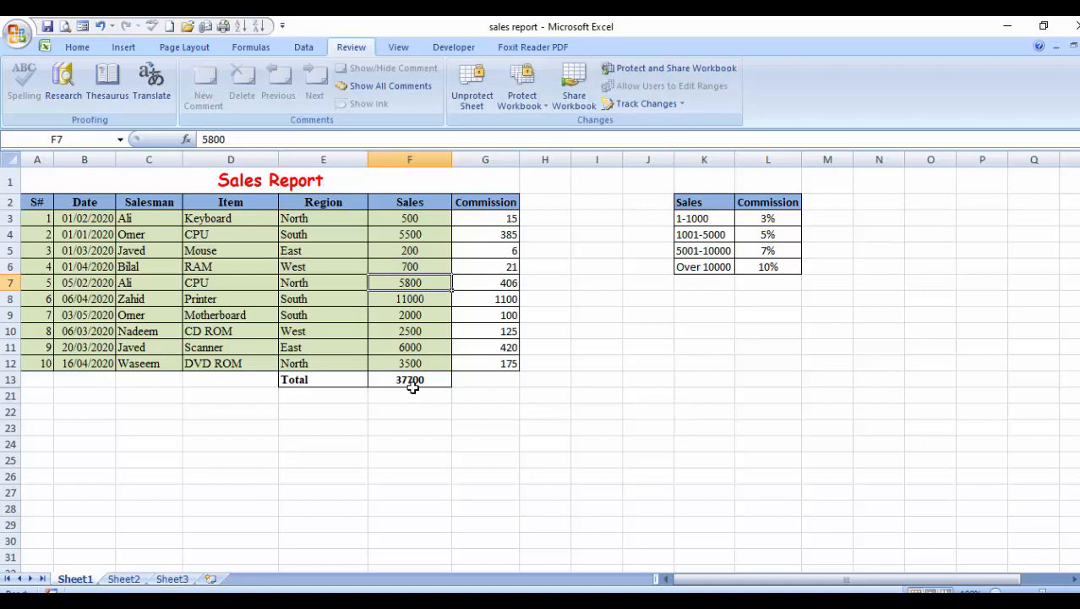
Try deleting content in an empty locked cell to trigger the read-only warning.
key("Right")
key("Right")
key("Right")
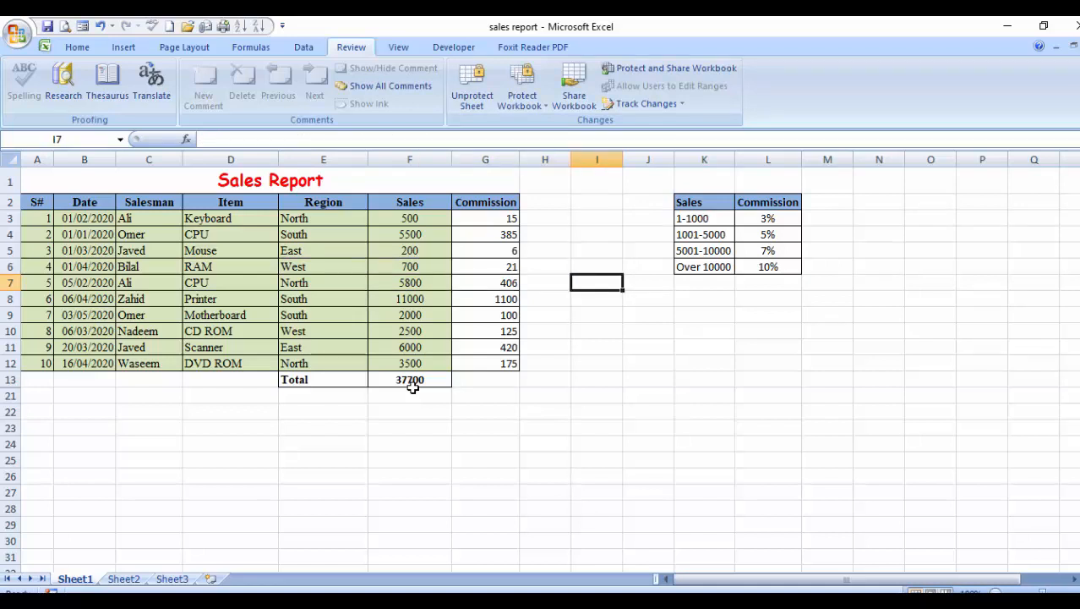
key("Down")
key("Down")
key("Down")
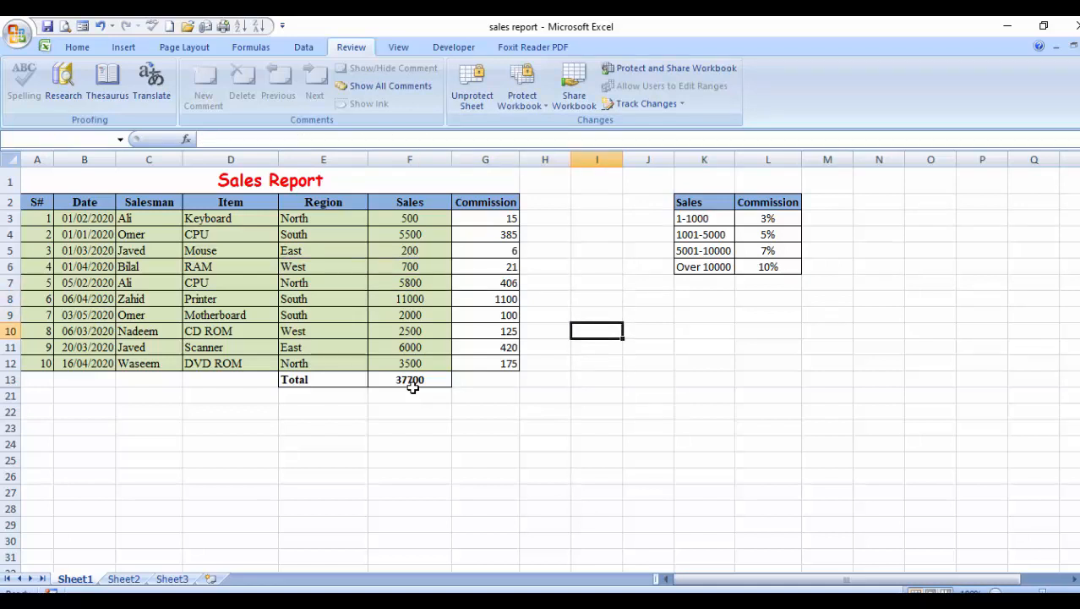
key("Delete")
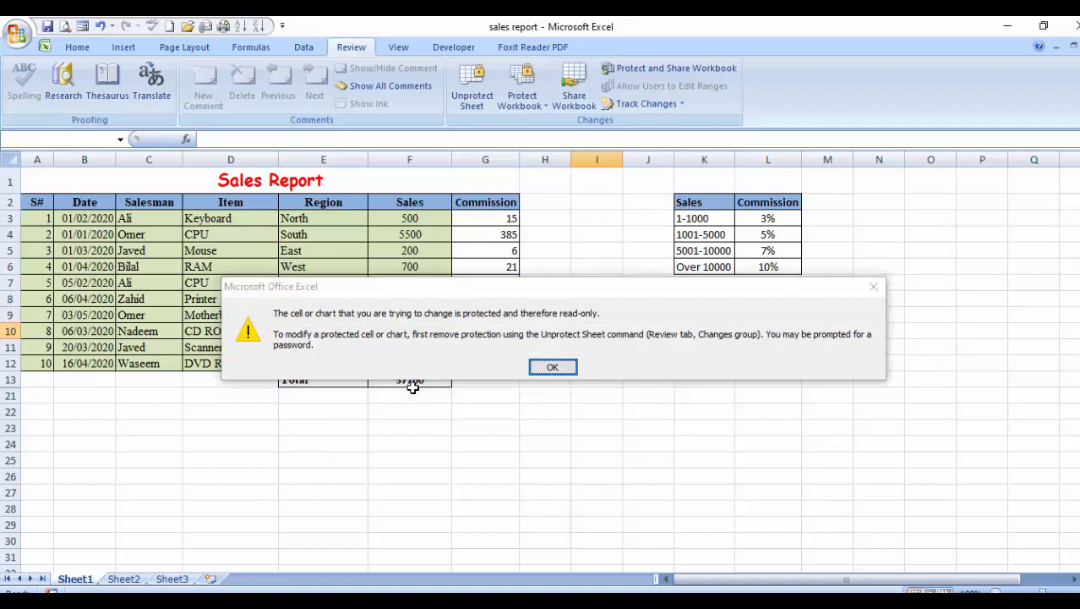
key("Return")
key("Left")
key("Left")
key("Left")
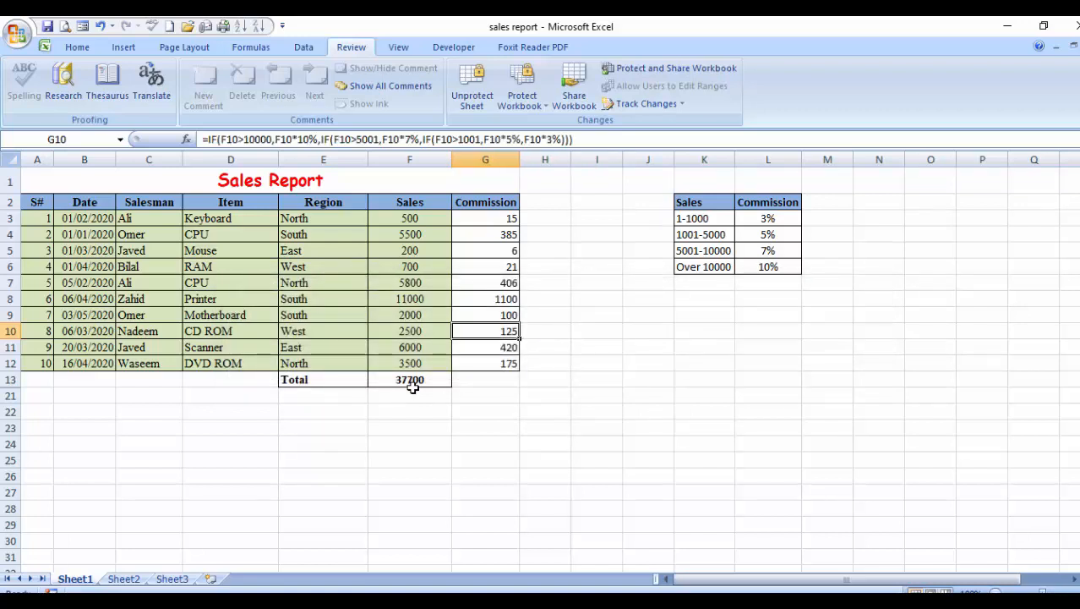
key("Down")
key("Left")
key("Left")
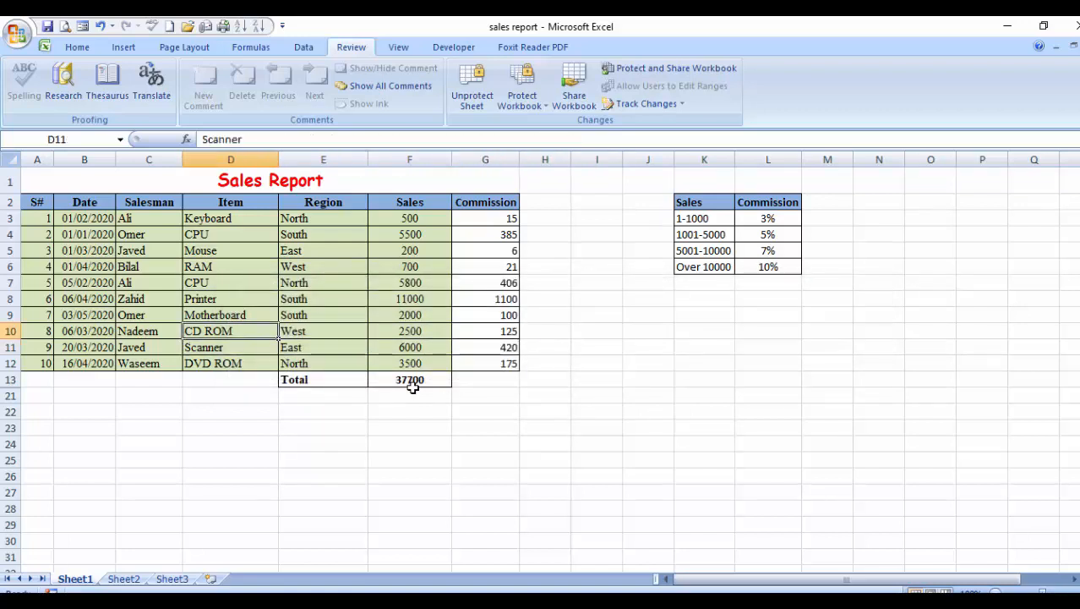
key("Up")
key("Up")
key("Up")
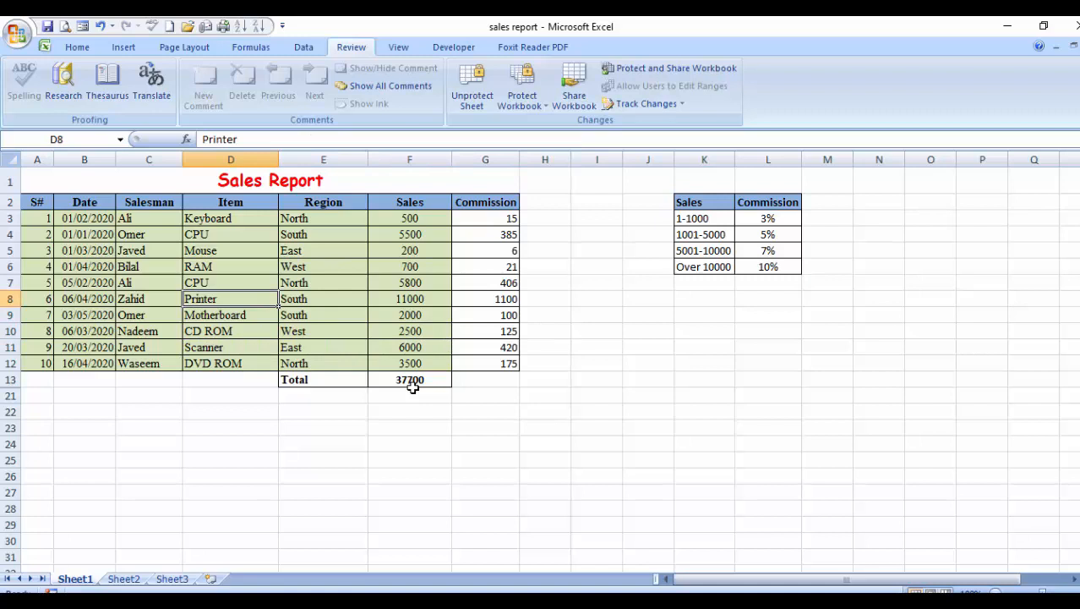
type("LCD")
key("Return")
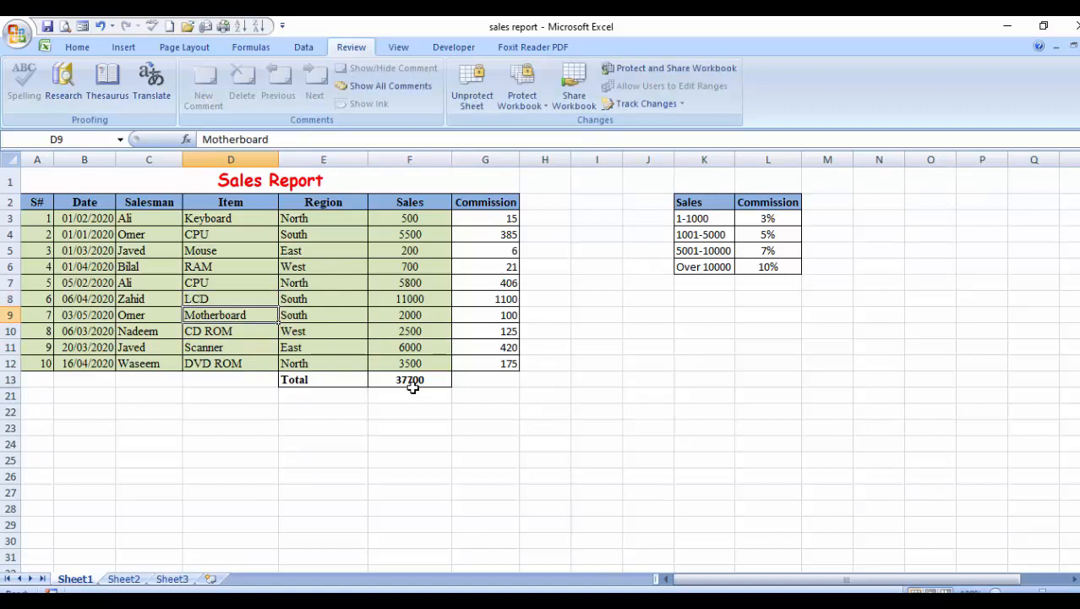
key("Up")
key("Right")
type("Noth")
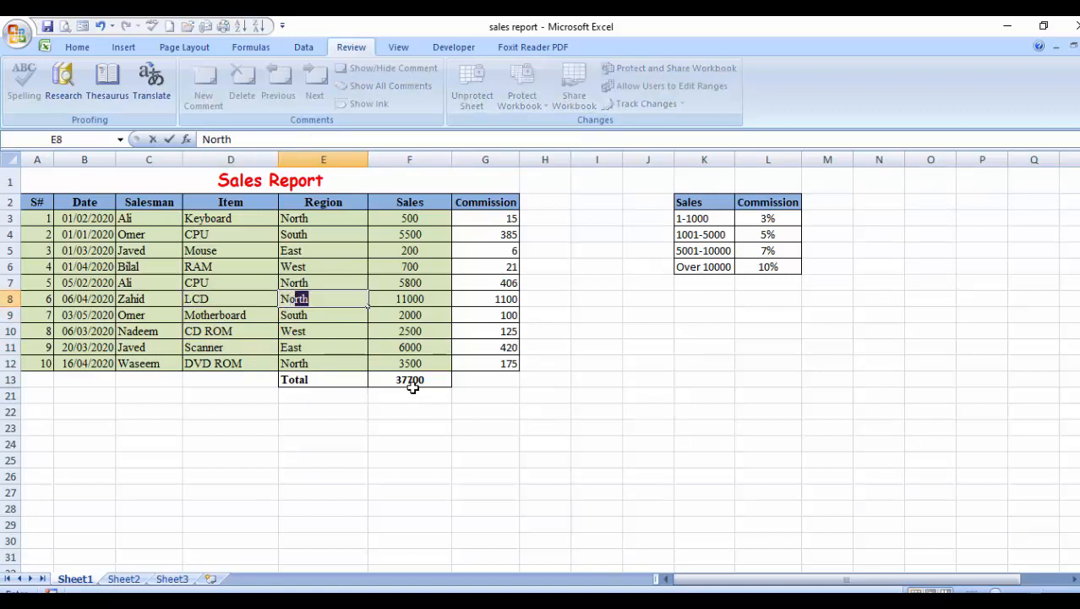
key("BackSpace")
key("BackSpace")
type("rth")
key("Return")
key("Up")
key("Right")
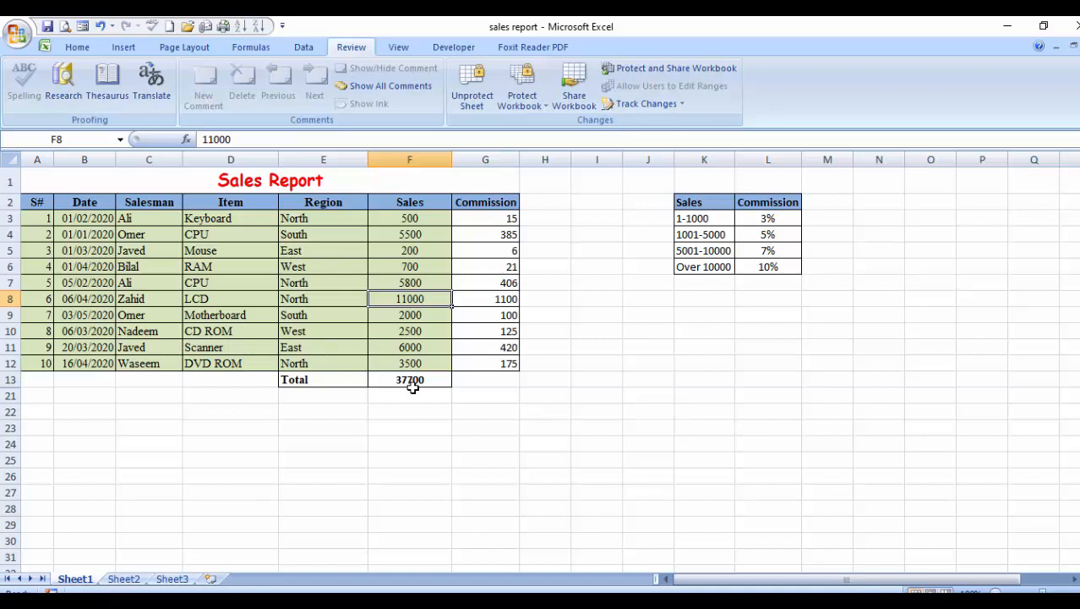
left_click(300, 280)
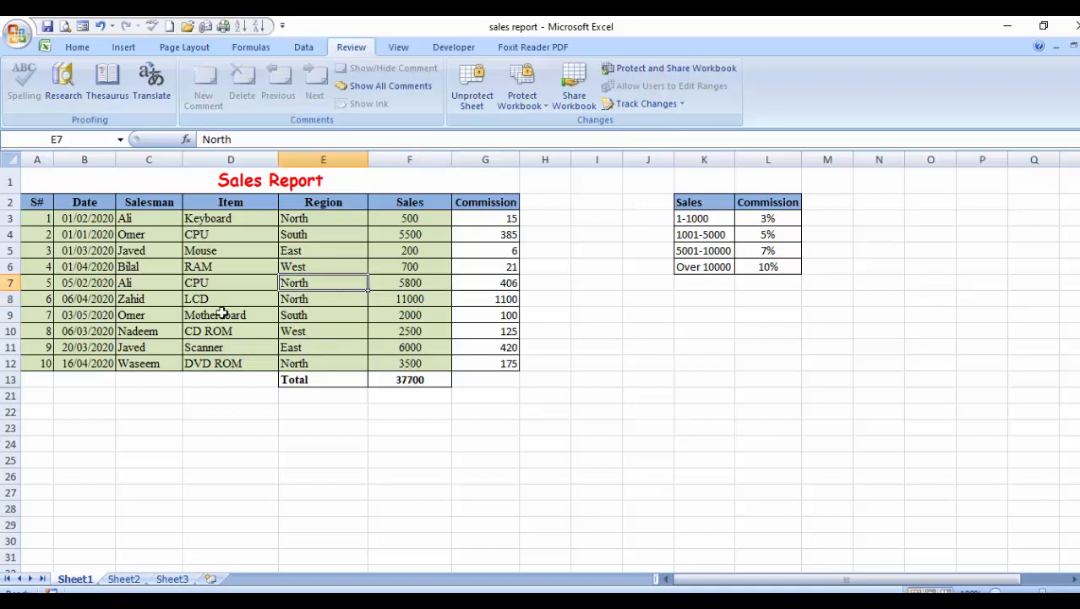
left_click(154, 285)
left_click_drag(48, 219, 258, 237)
left_click(217, 246)
left_click(234, 330)
left_click(246, 362)
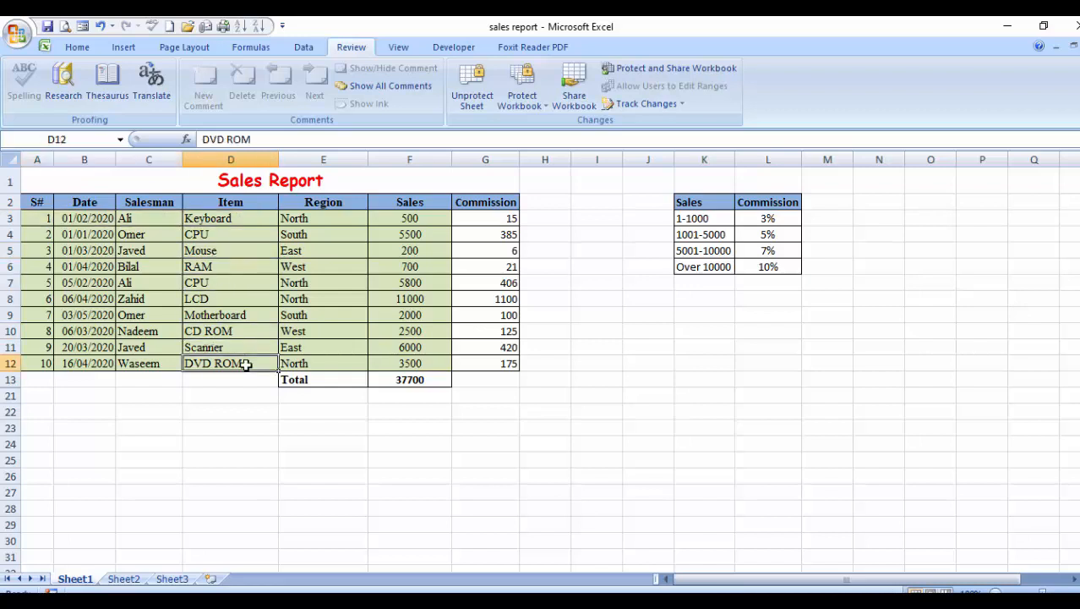
left_click(246, 461)
left_click(455, 469)
left_click(649, 383)
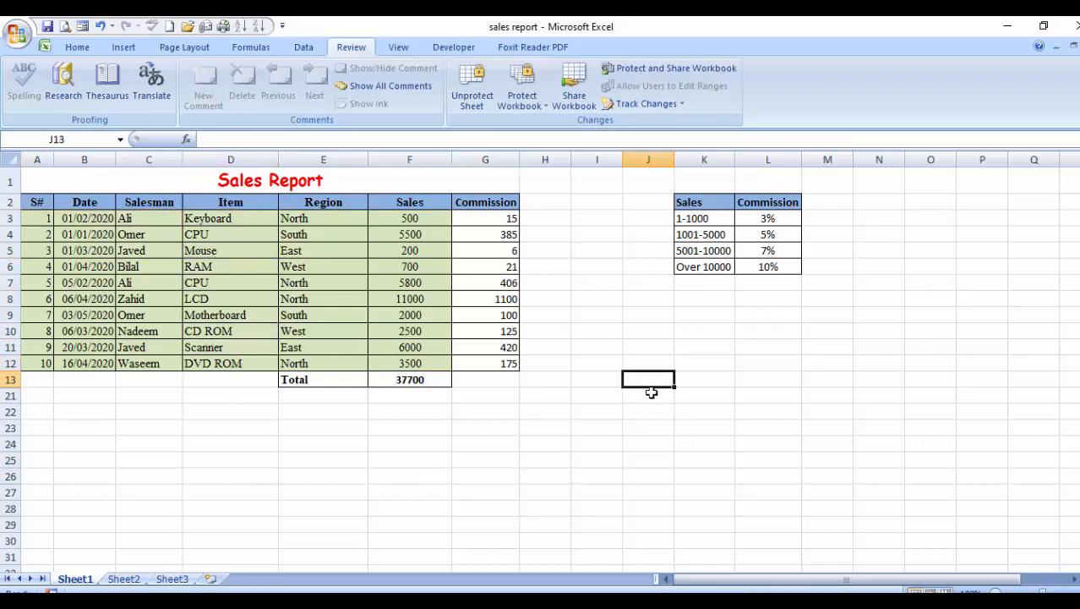
left_click(651, 425)
key("Delete")
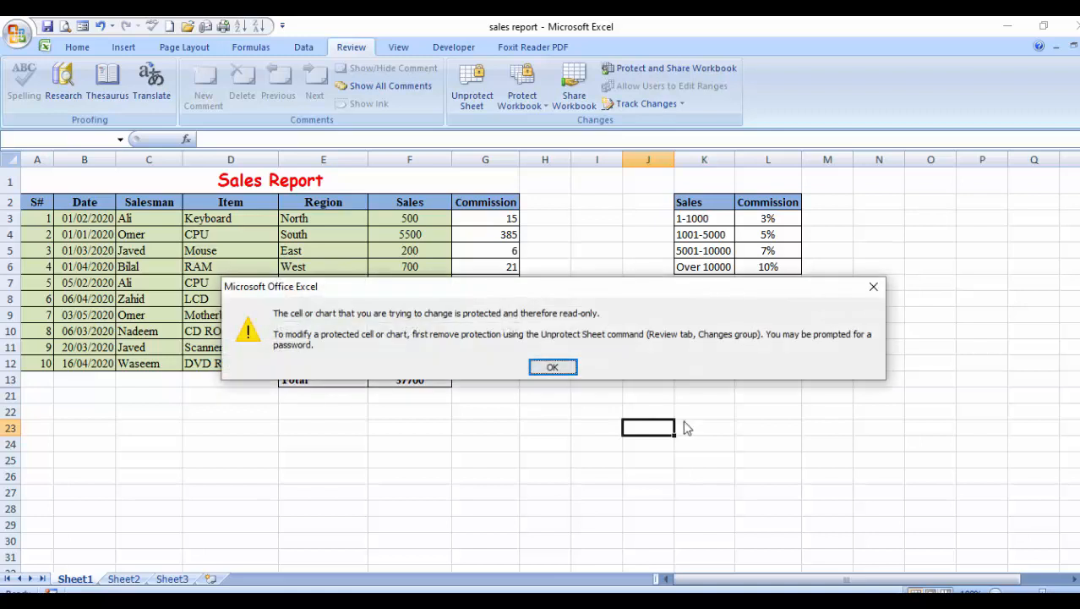
left_click(552, 367)
left_click(694, 381)
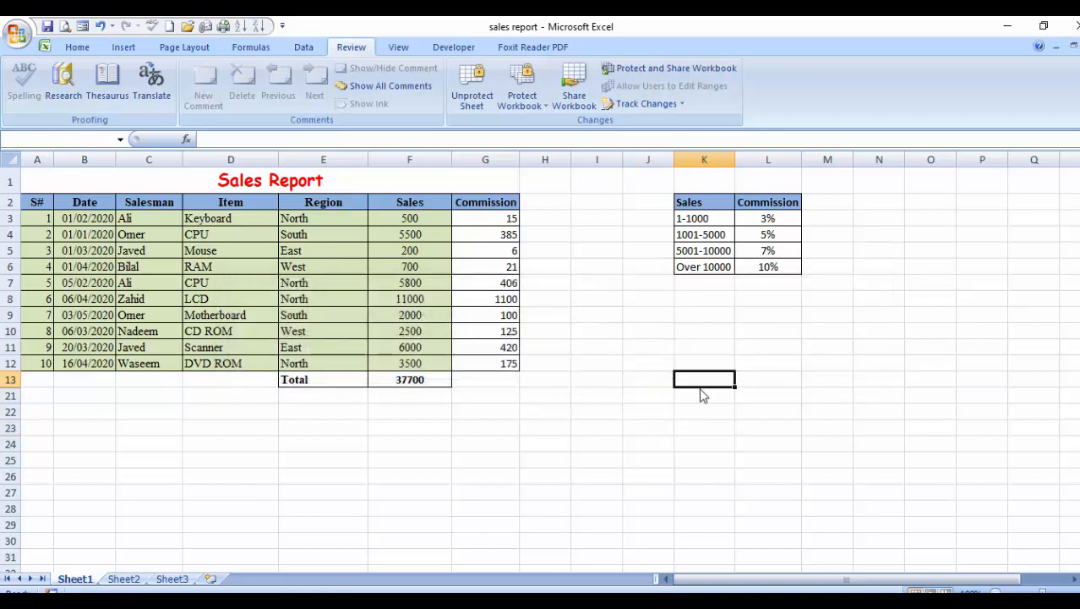
key("Delete")
left_click(551, 366)
left_click(643, 400)
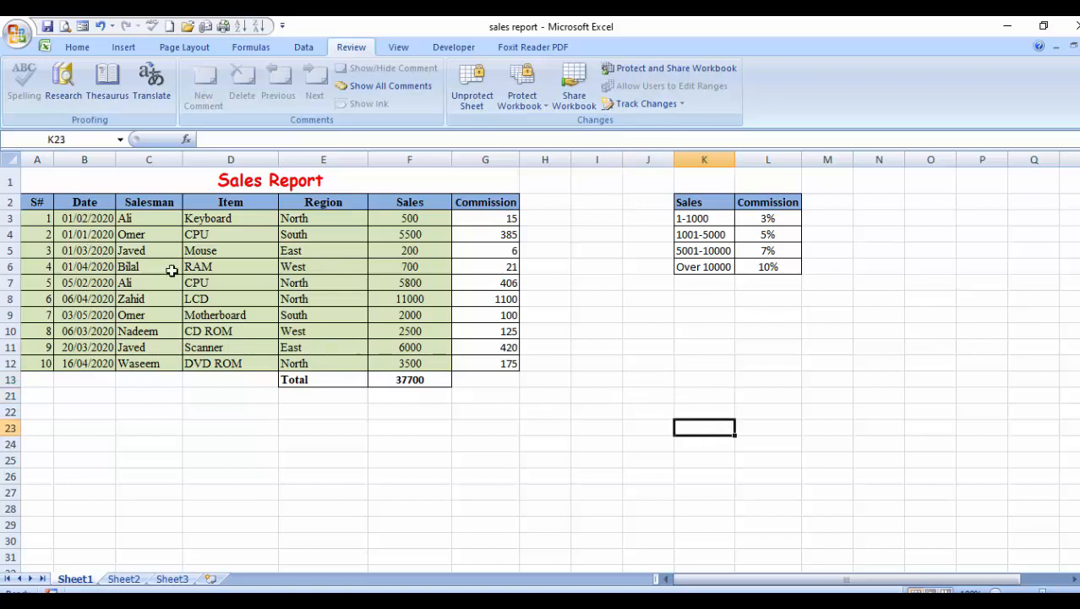
left_click_drag(50, 218, 448, 372)
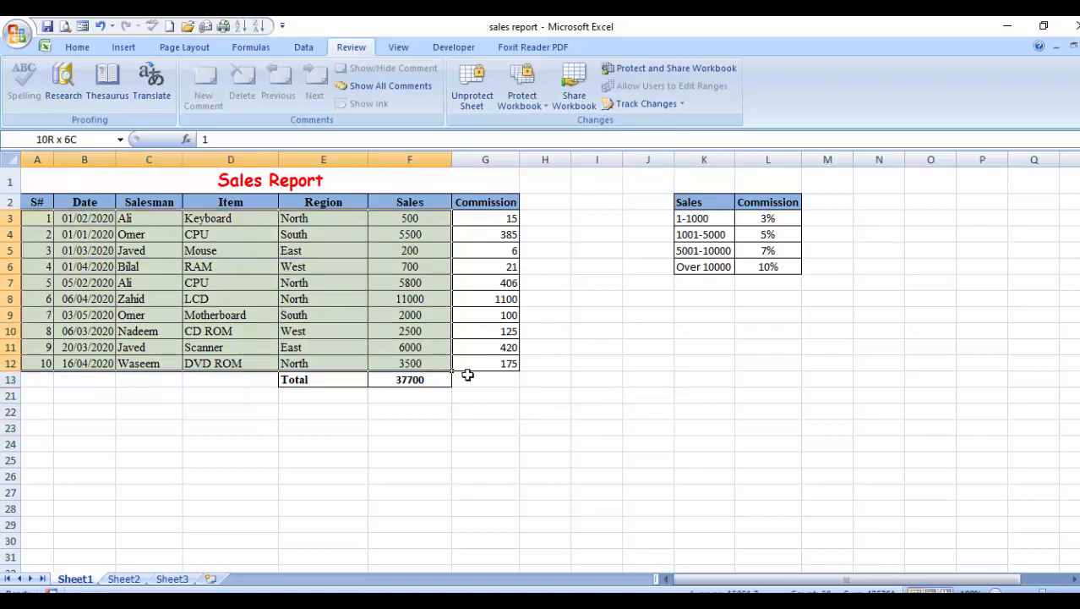
left_click(726, 442)
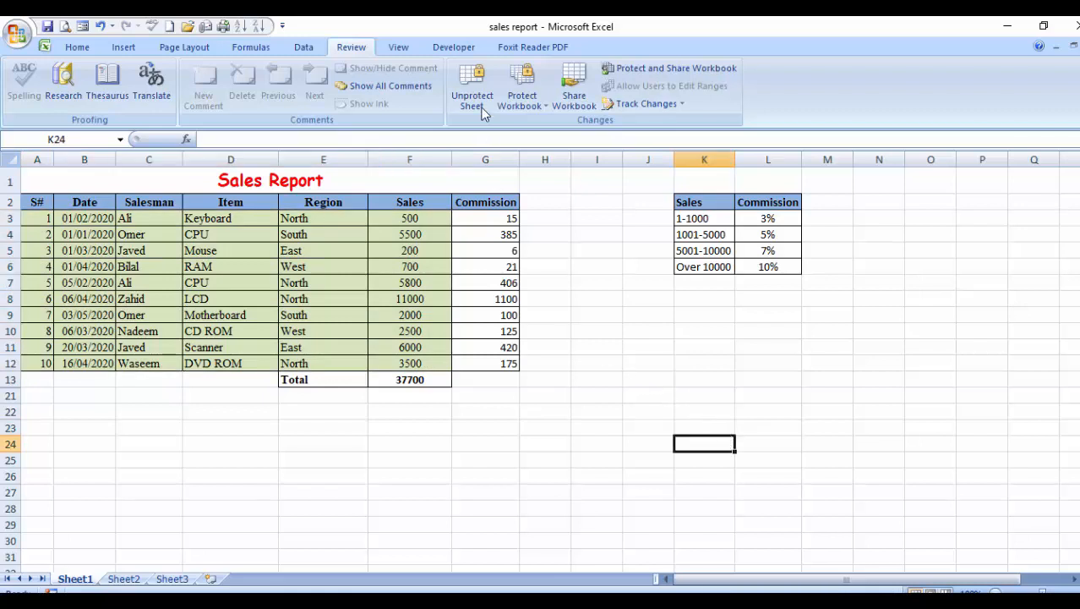
Unprotect the Sales Report sheet with its password and select the data block A3:F12.
left_click(471, 84)
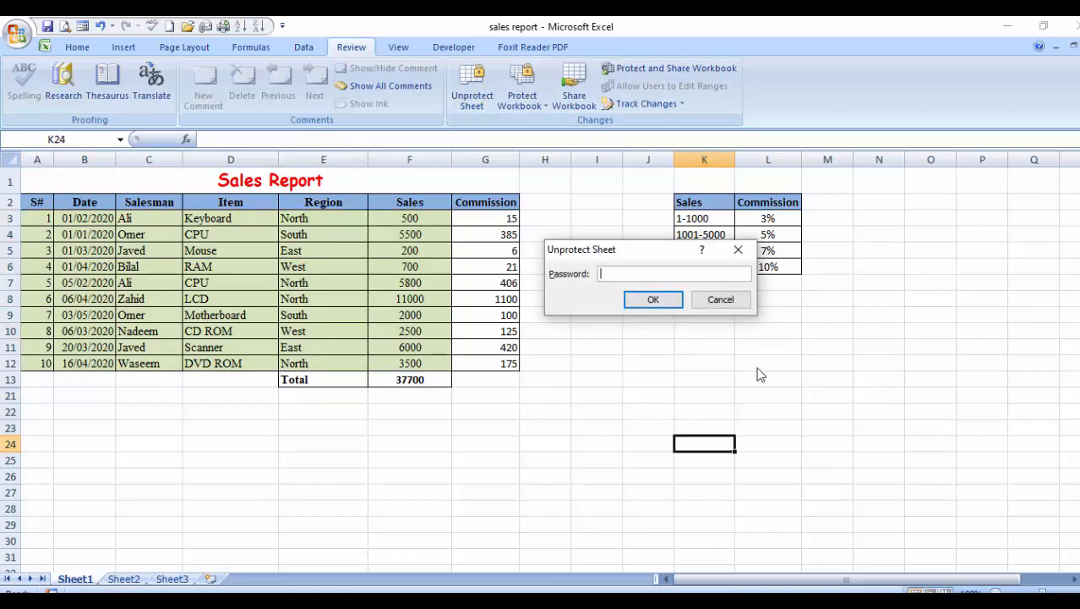
key("Return")
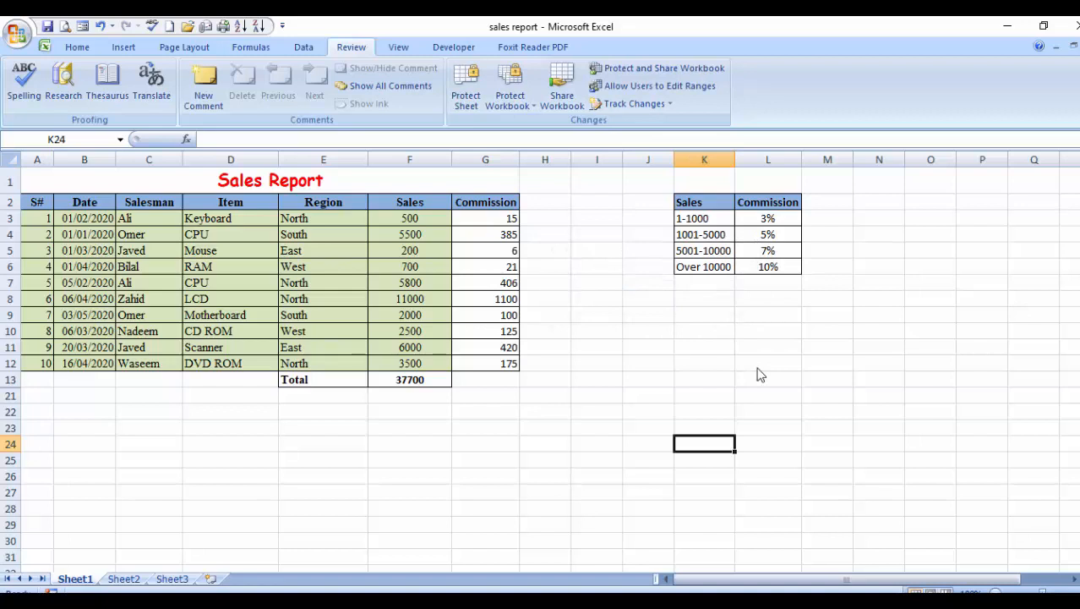
left_click(268, 285)
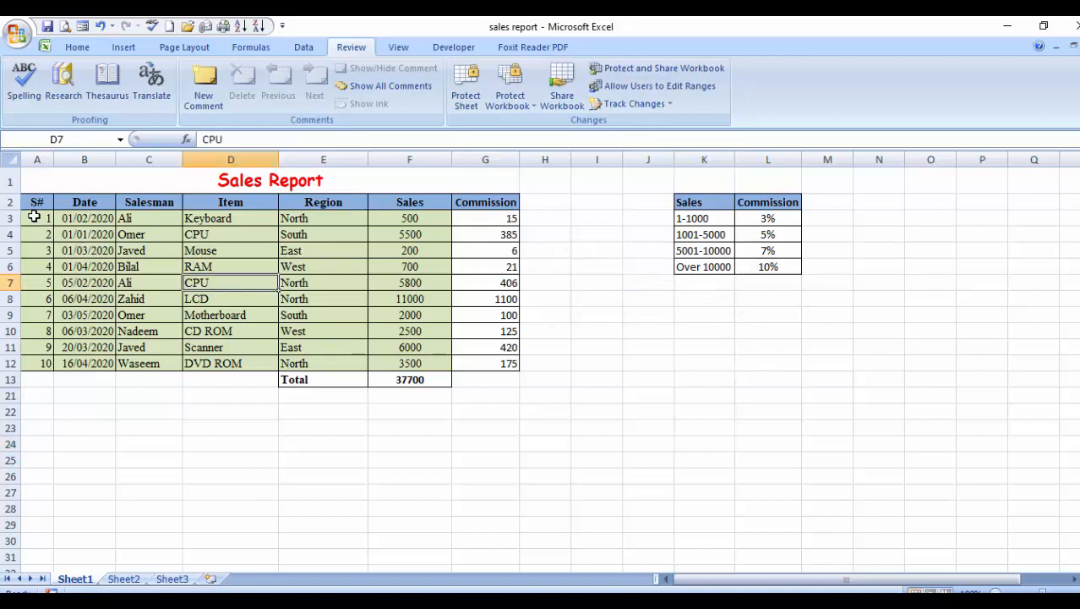
left_click_drag(38, 205, 296, 334)
left_click(319, 361)
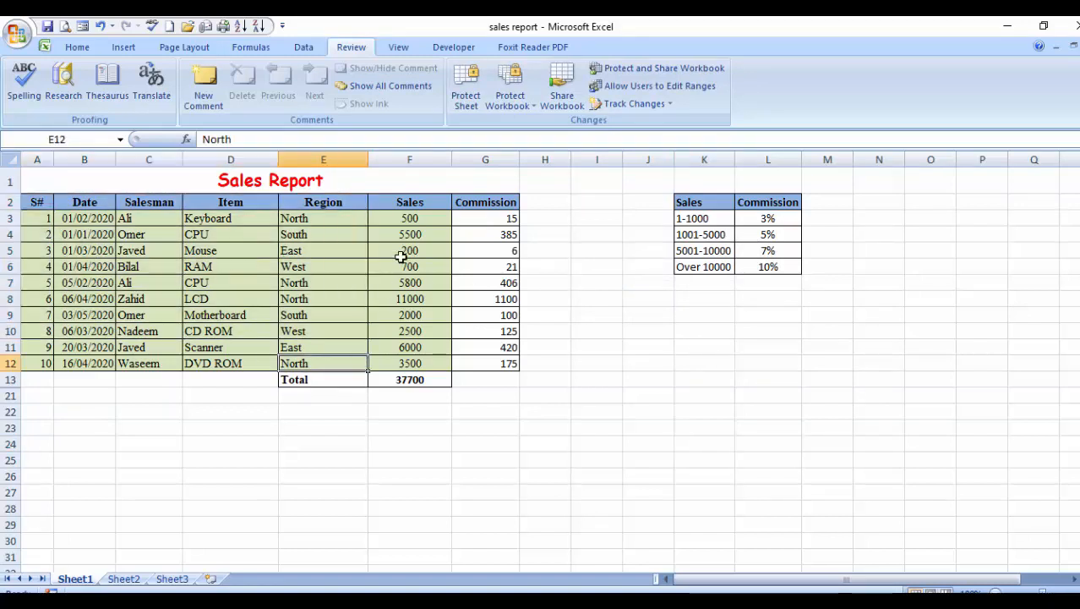
left_click_drag(40, 218, 431, 363)
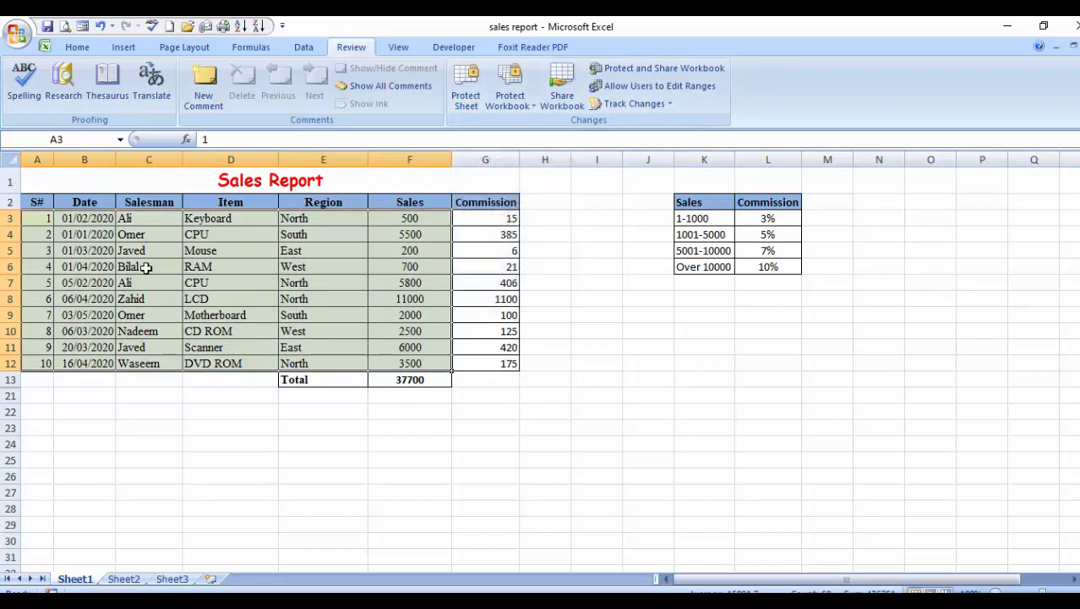
Re-protect the sheet with a confirmed password, disallowing selection of locked cells.
left_click(466, 89)
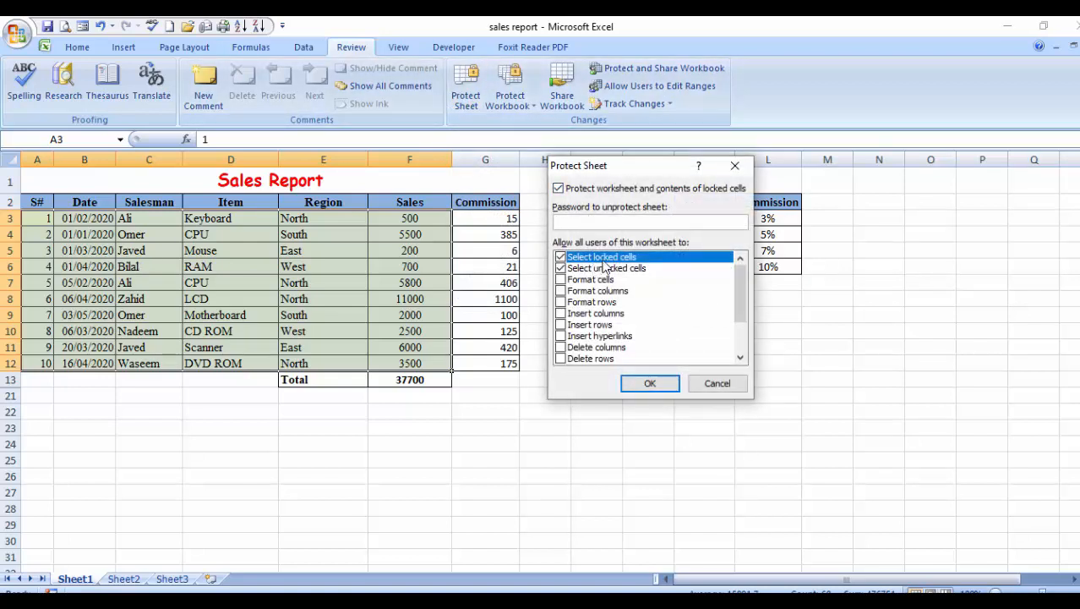
left_click(559, 257)
key("Return")
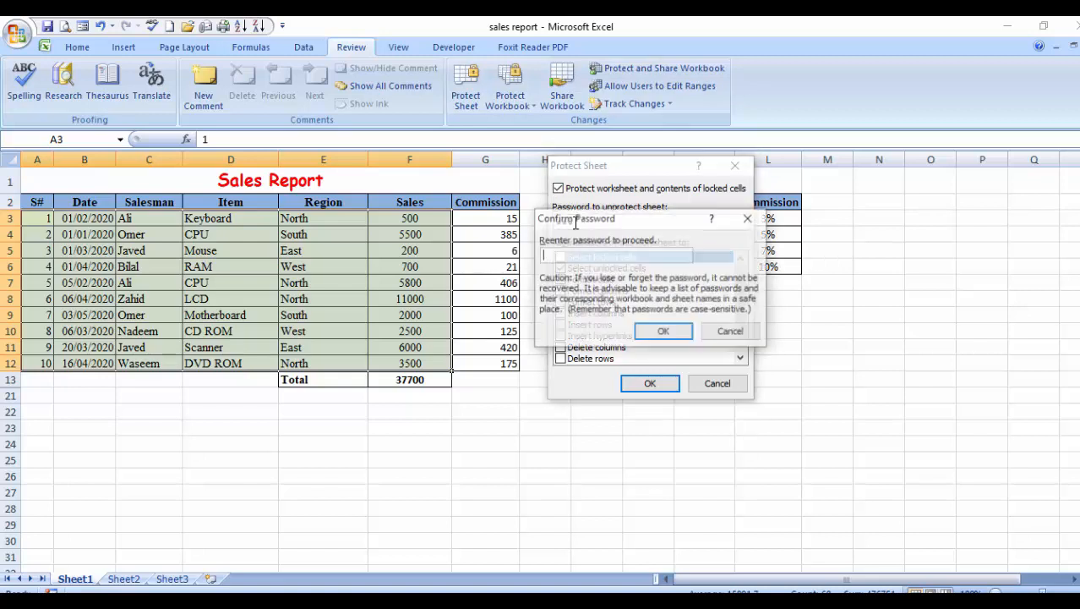
type("1")
key("Return")
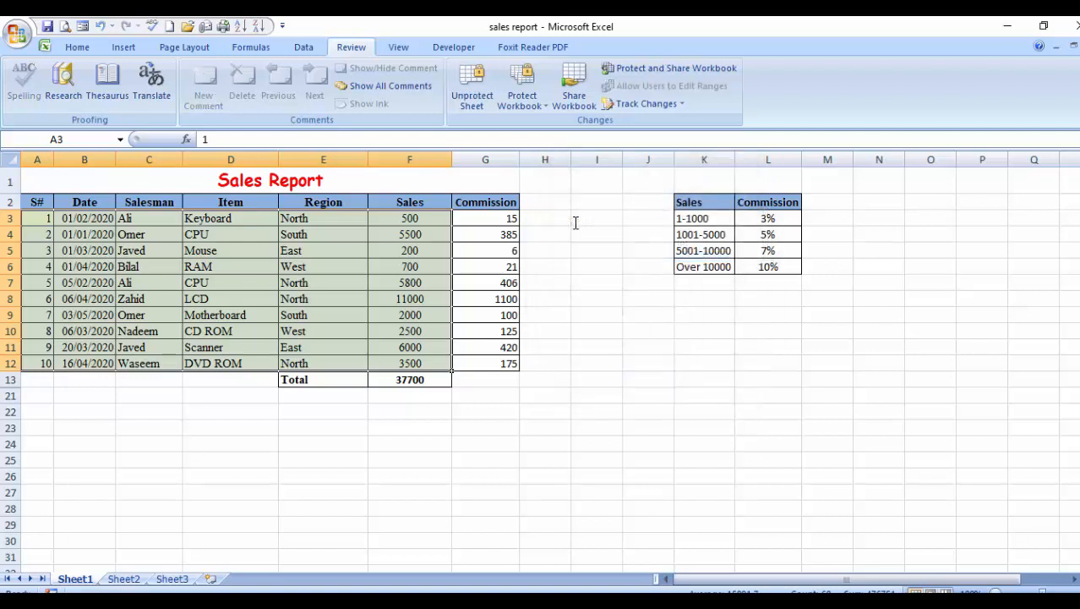
Change E9's region from South to West, then tab through the editable data cells.
left_click(309, 315)
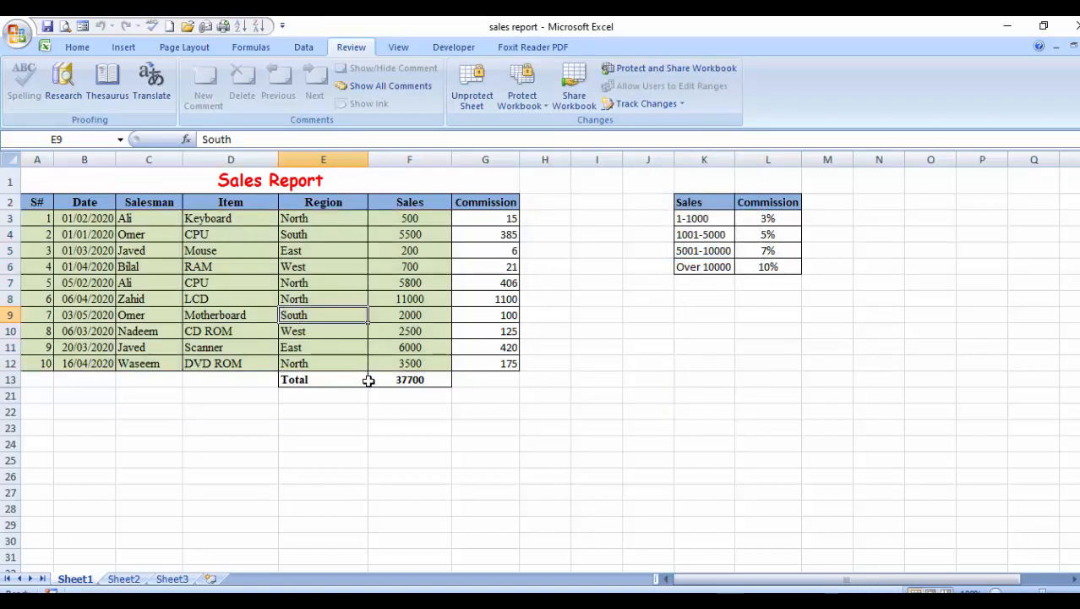
type("W")
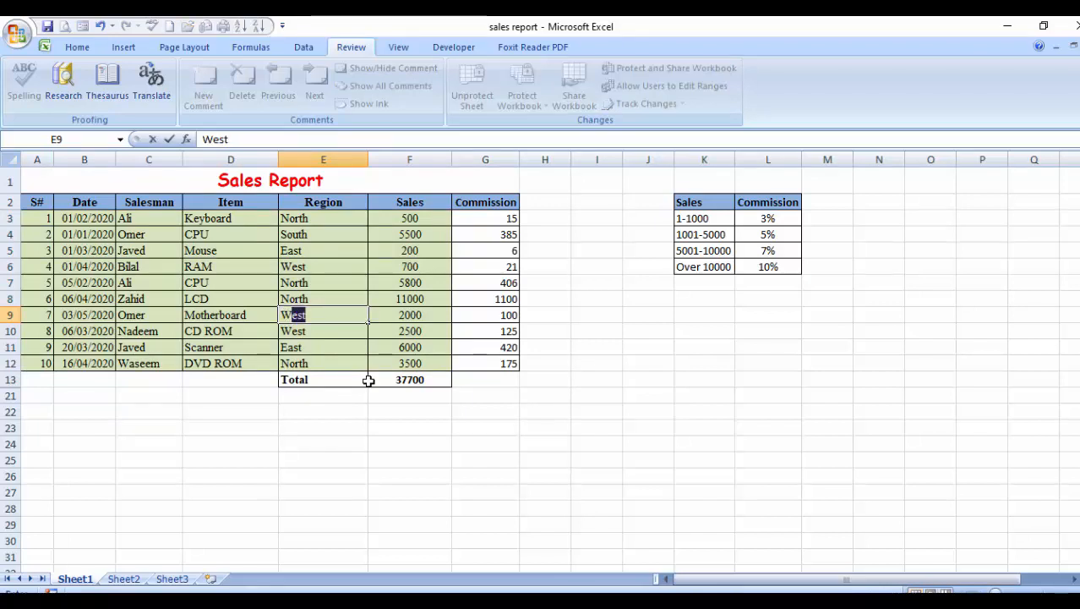
key("Return")
key("Right")
key("Tab")
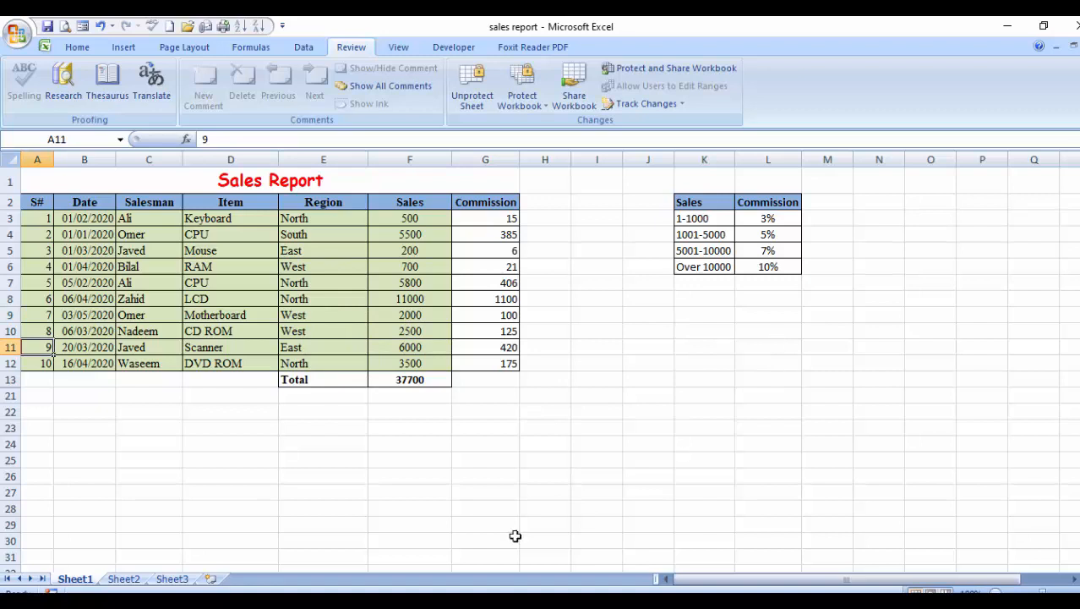
key("Down")
key("Down")
key("Down")
key("Right")
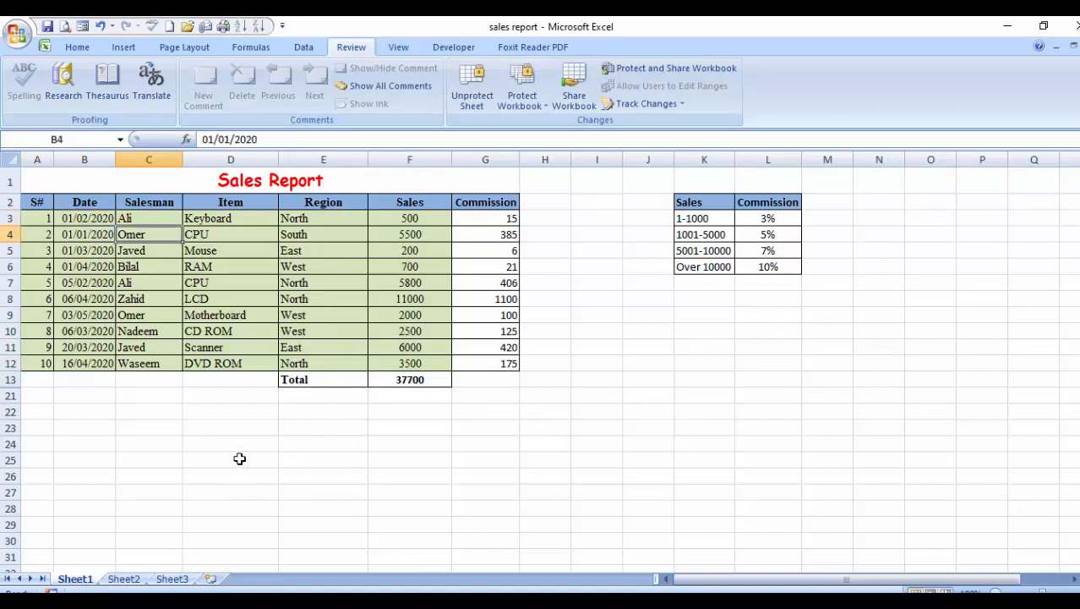
key("Tab")
key("Tab")
key("Tab")
key("Return")
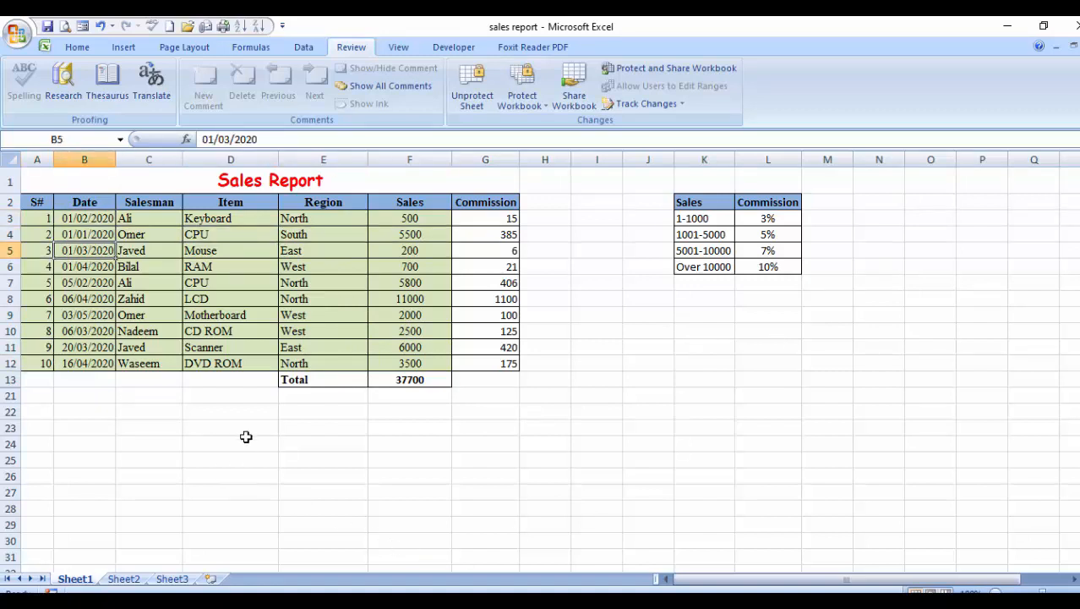
Test selecting cells and dragging across A3:F12 to confirm only data cells are selectable.
left_click(203, 264)
left_click(52, 218)
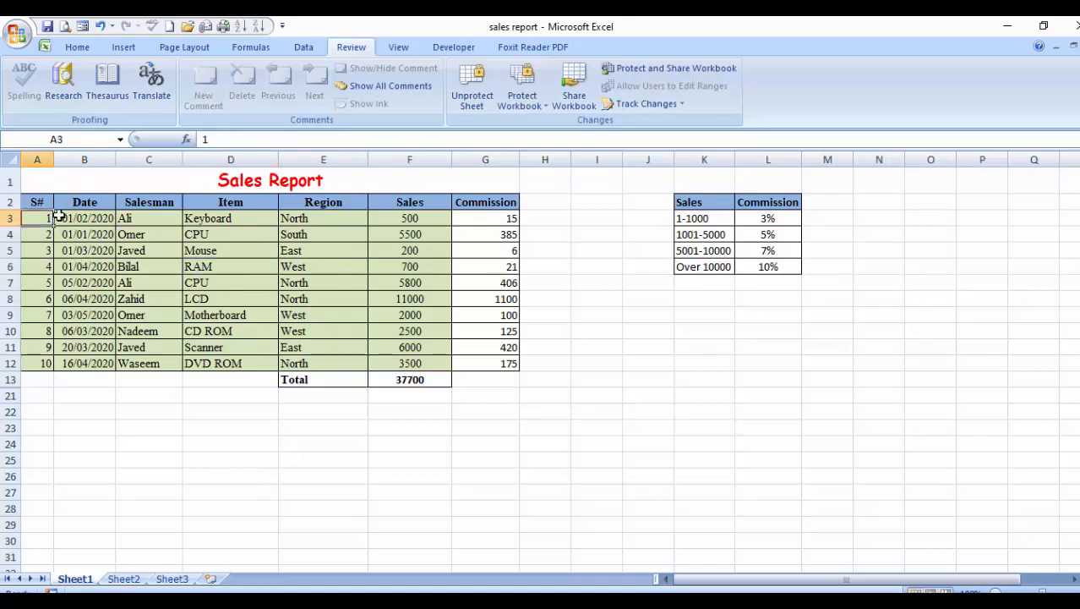
left_click_drag(56, 218, 431, 360)
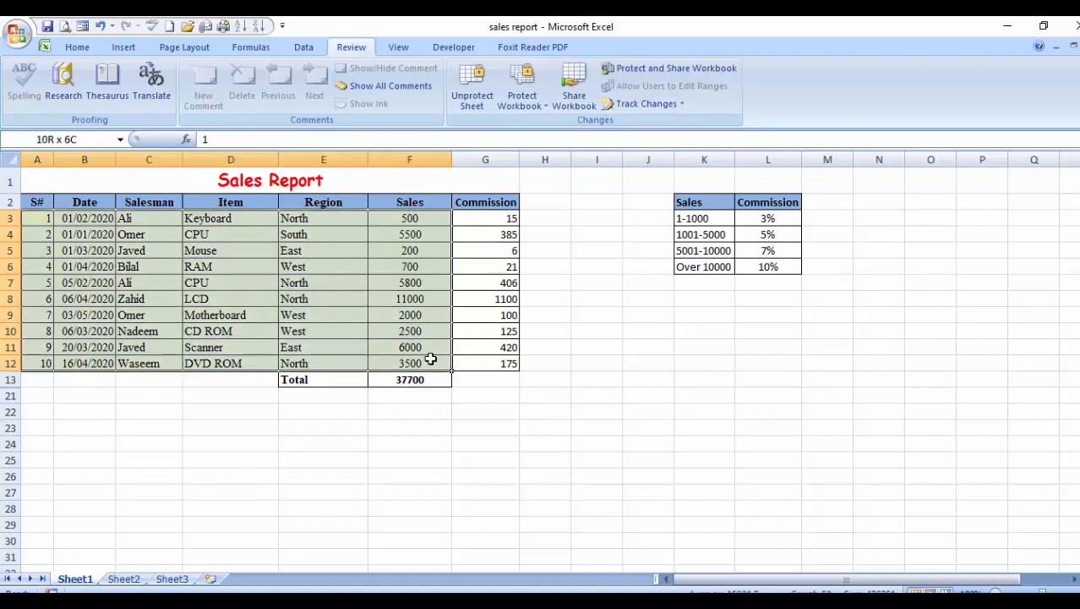
left_click(156, 329)
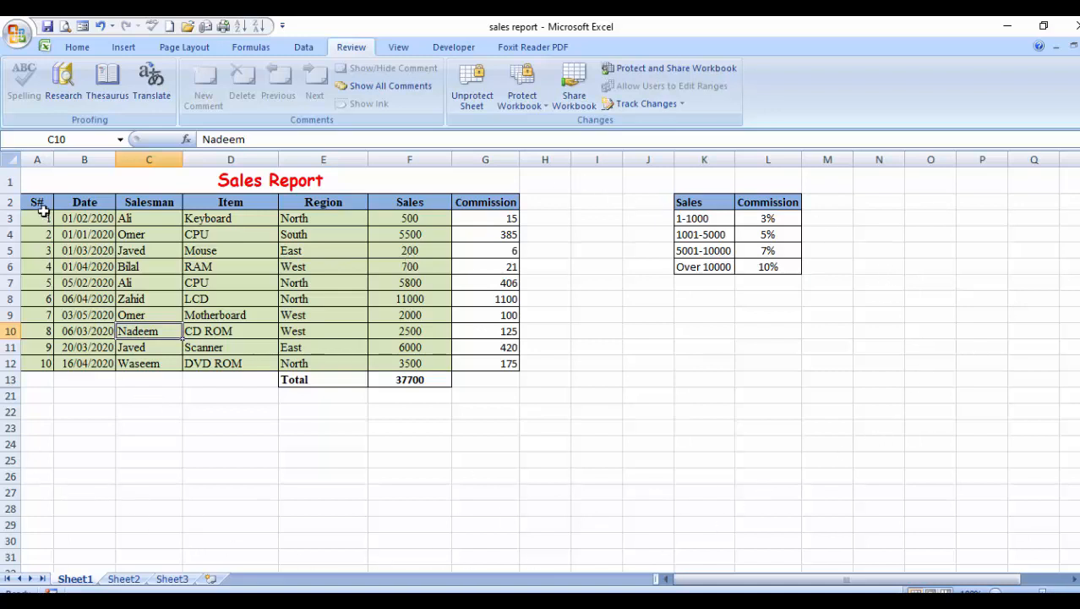
left_click_drag(41, 218, 434, 363)
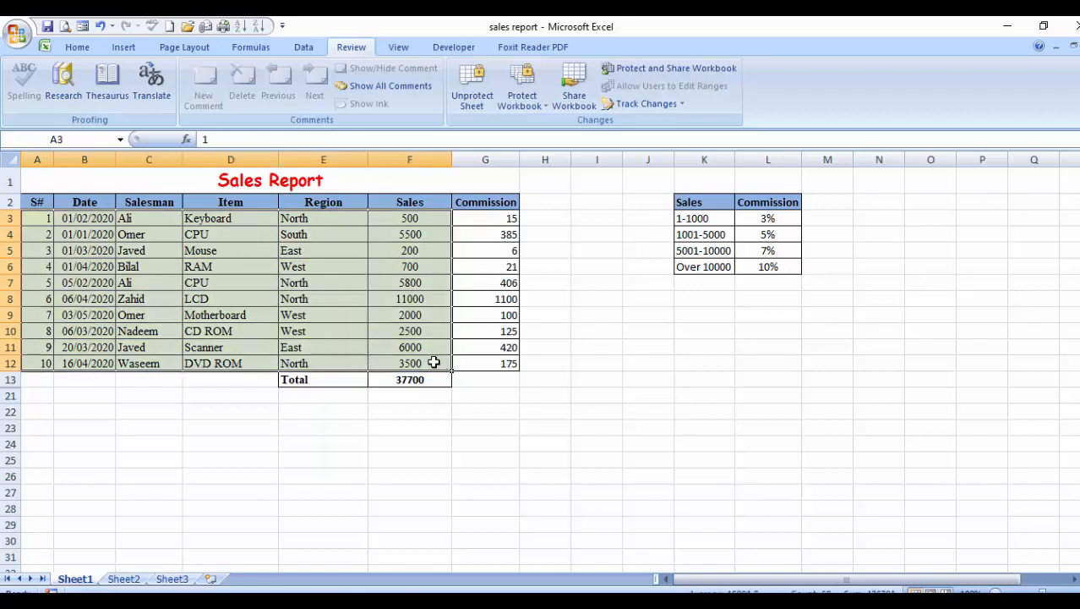
left_click(236, 284)
left_click(122, 267)
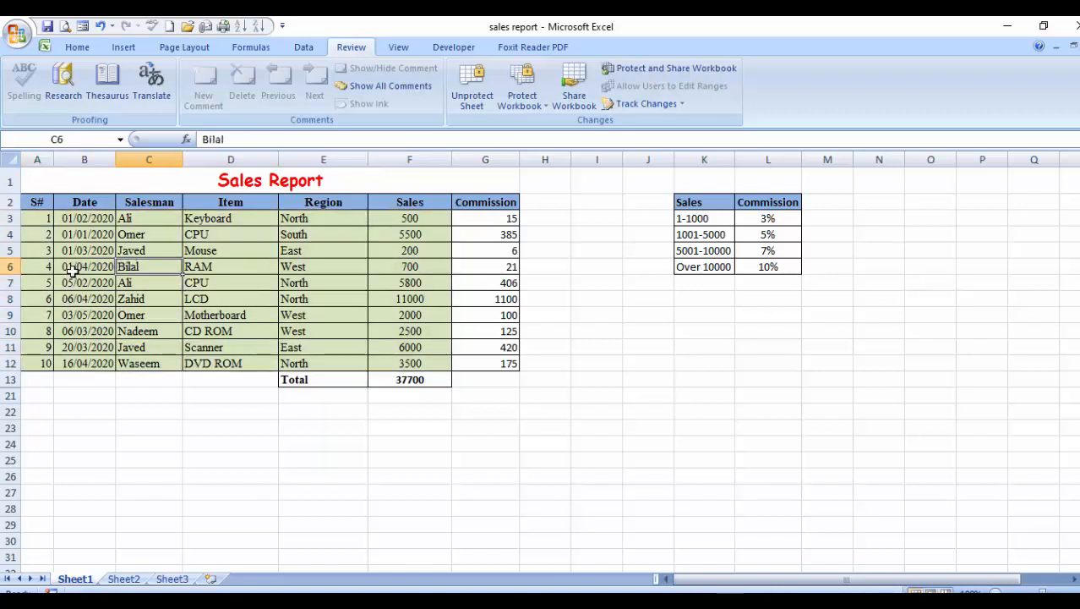
left_click(78, 324)
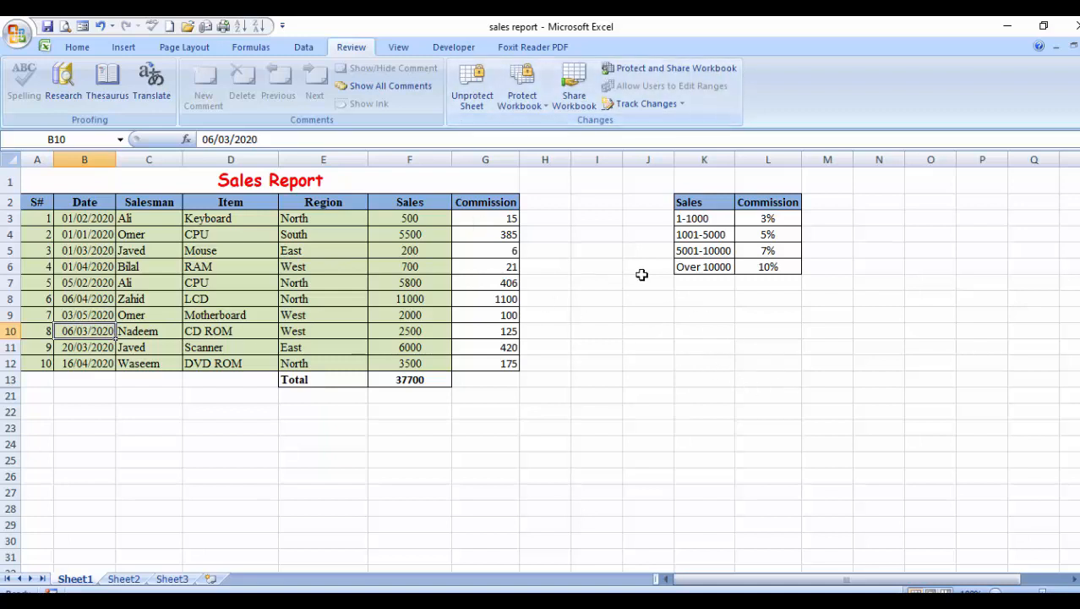
left_click(244, 292)
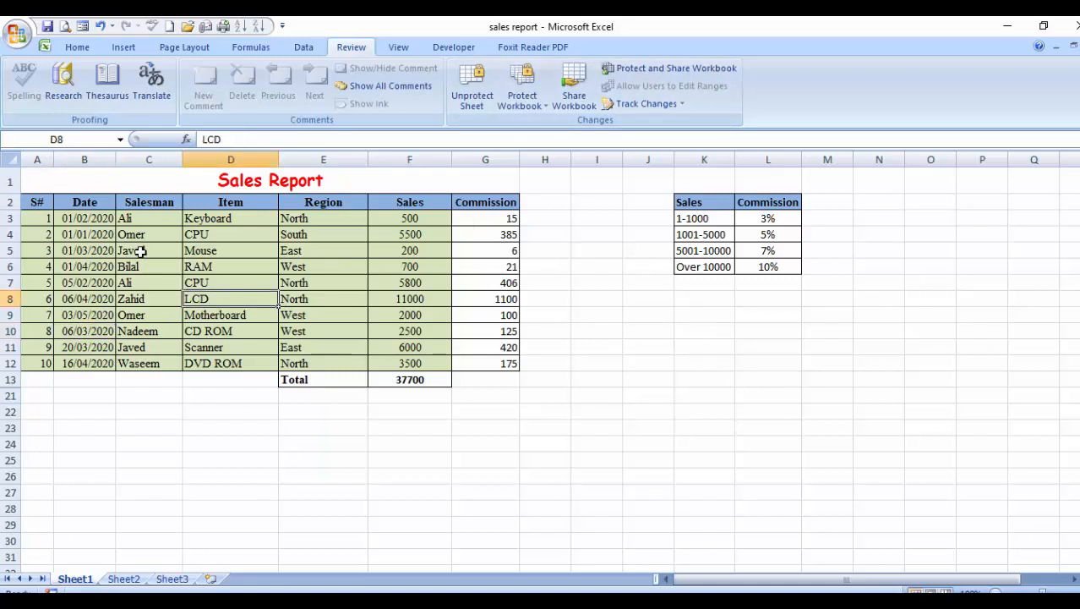
left_click(92, 217)
left_click_drag(91, 217, 422, 361)
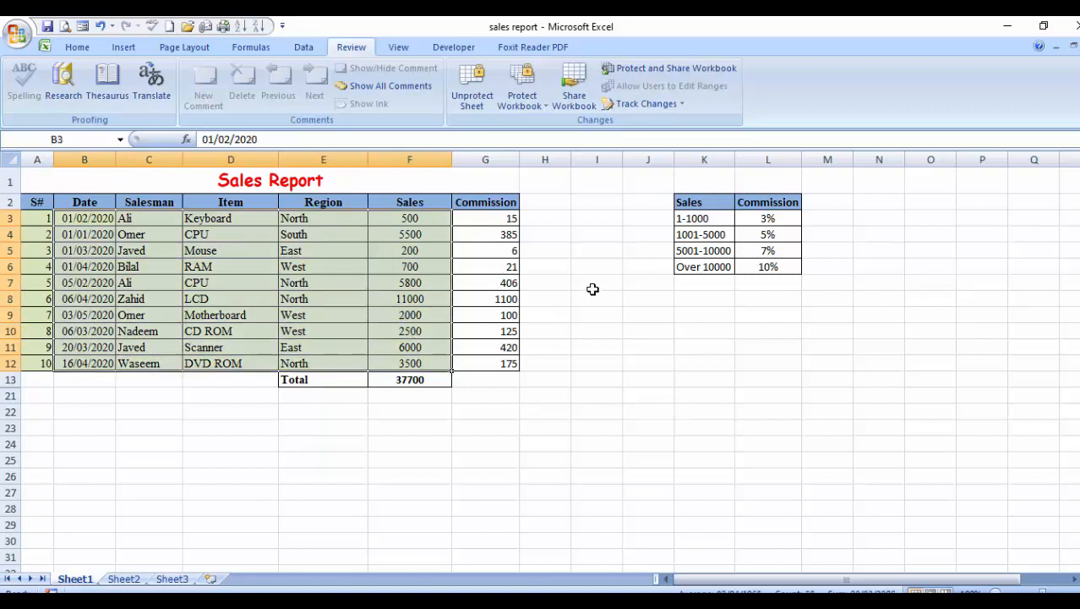